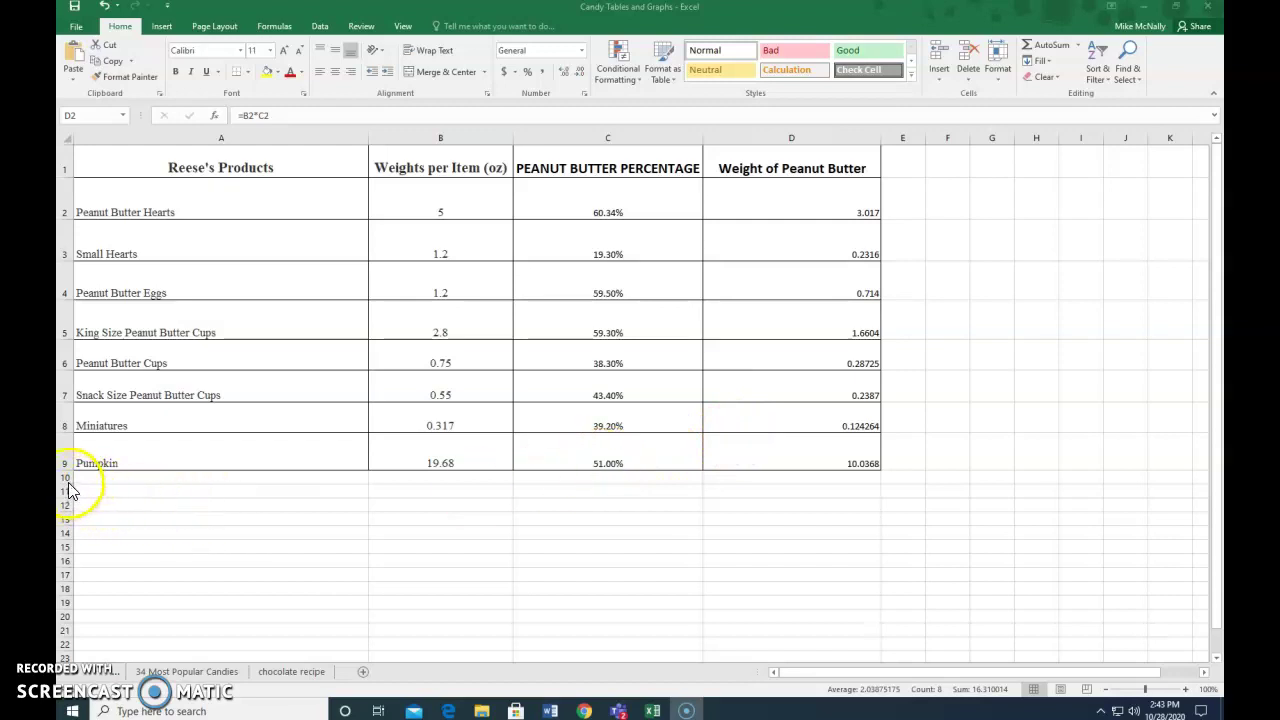
- Increase the height of row 10 and enter the label "AVERAGE" in cell A10
drag(65, 483, 65, 502)
click(105, 488)
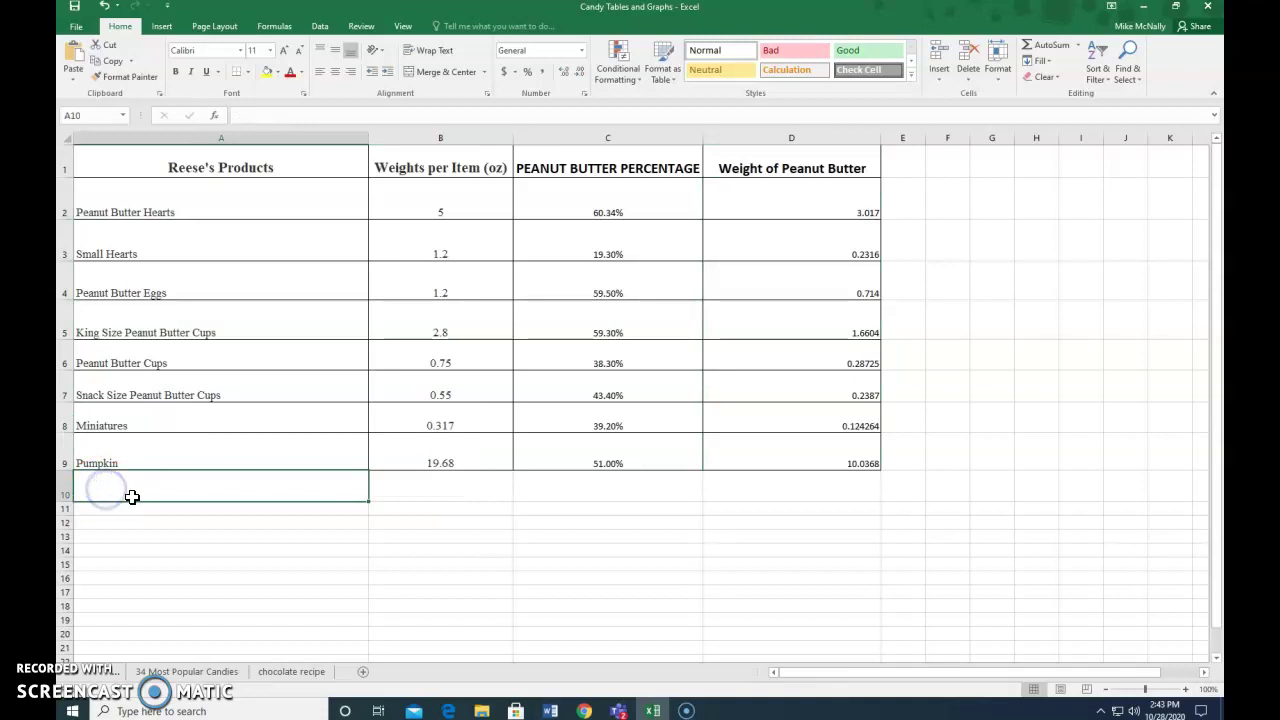
text(AVERAGE)
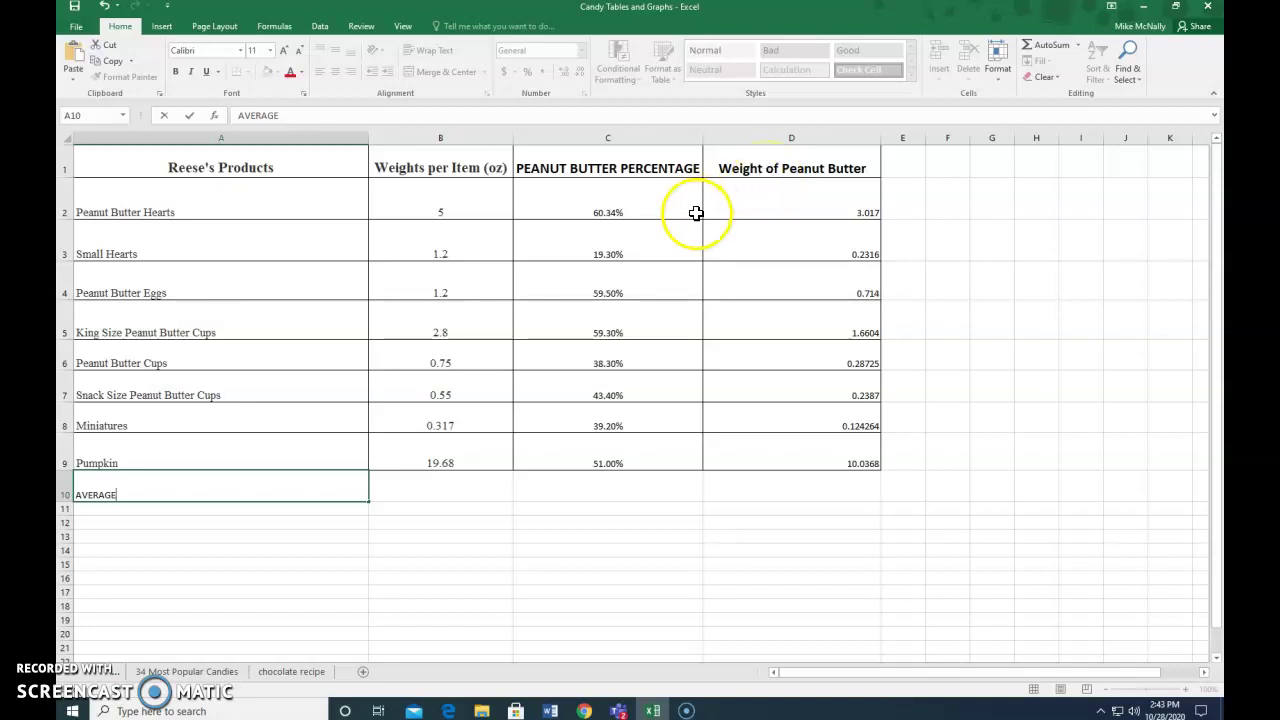
- Format the AVERAGE label in A10 as bold text at size 24
drag(117, 495, 72, 494)
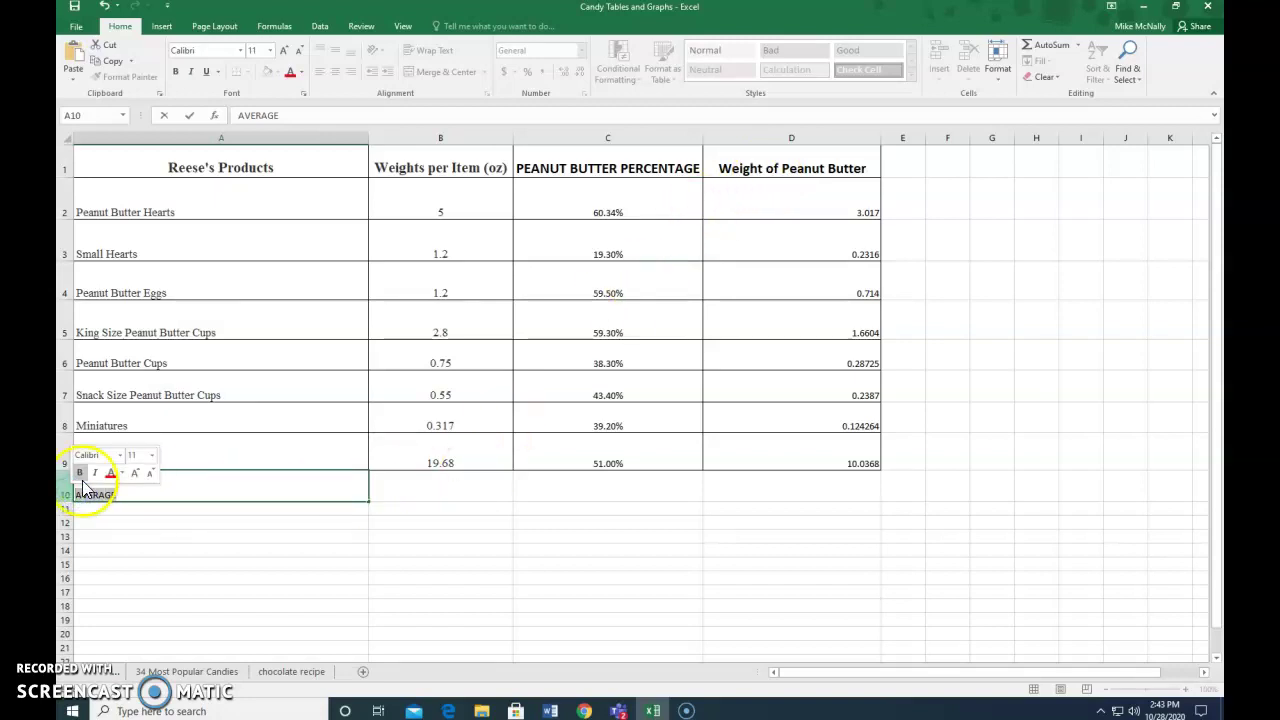
click(134, 474)
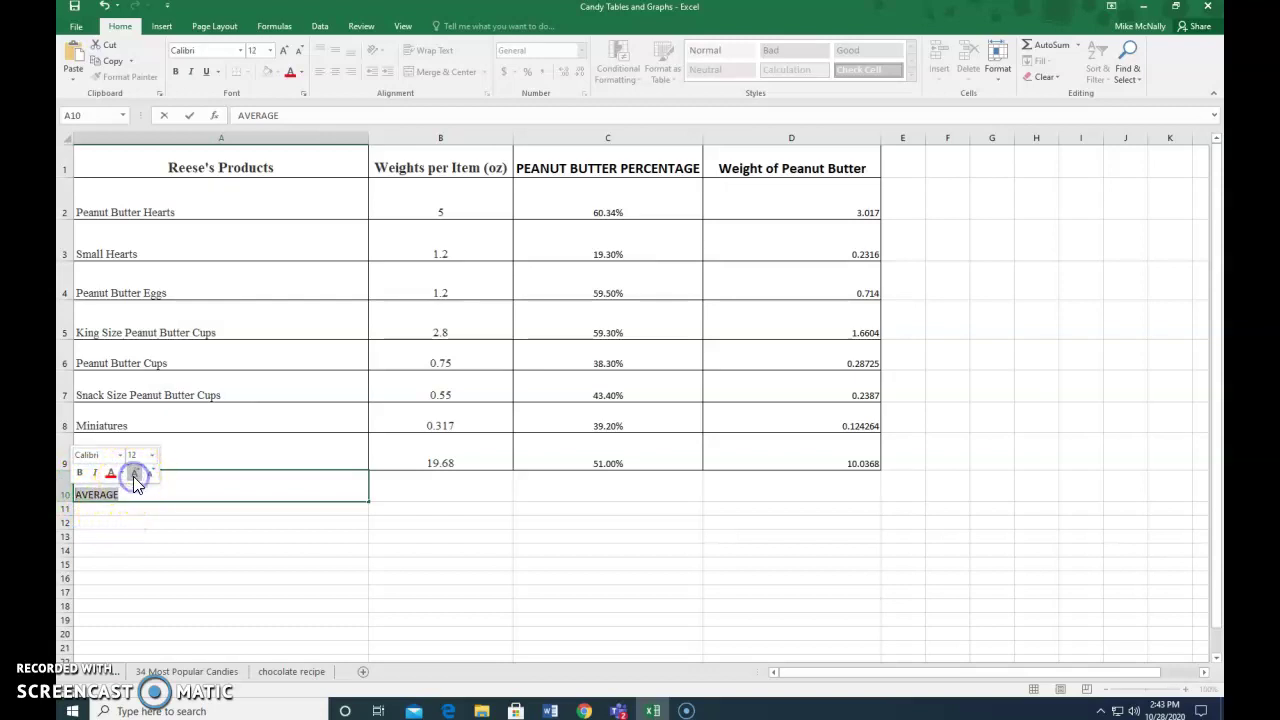
click(134, 474)
click(134, 474)
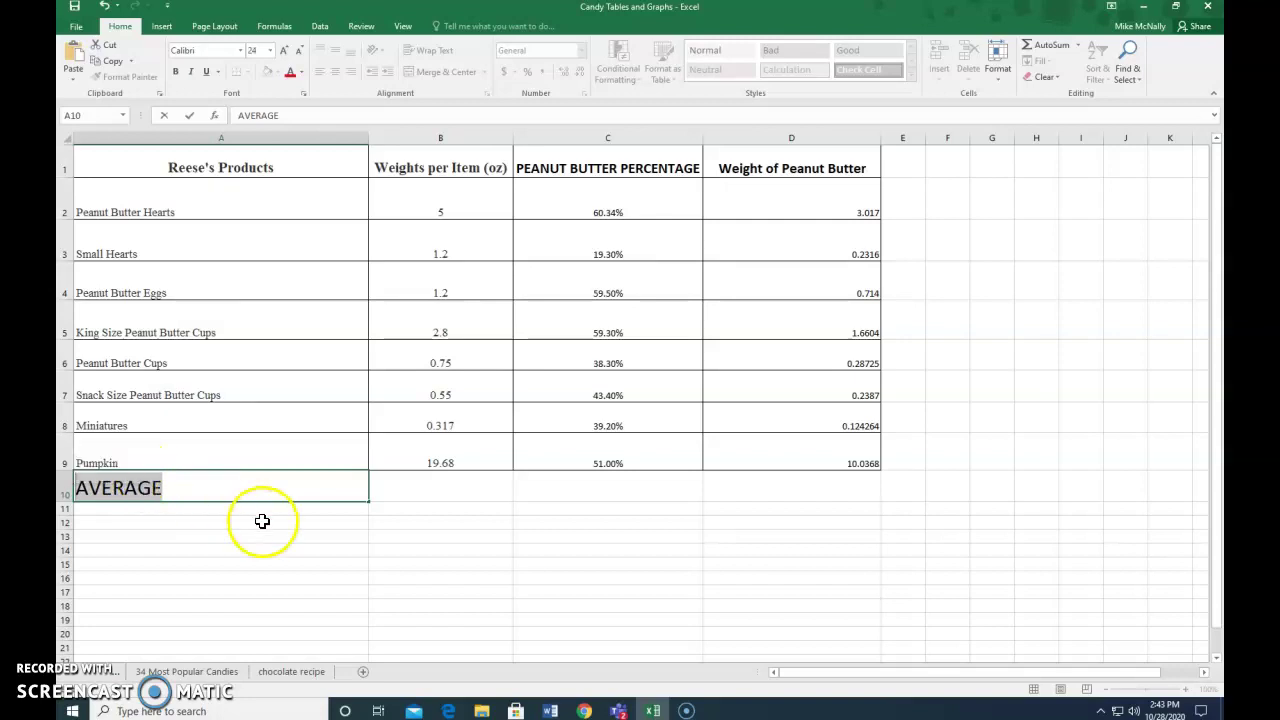
click(175, 71)
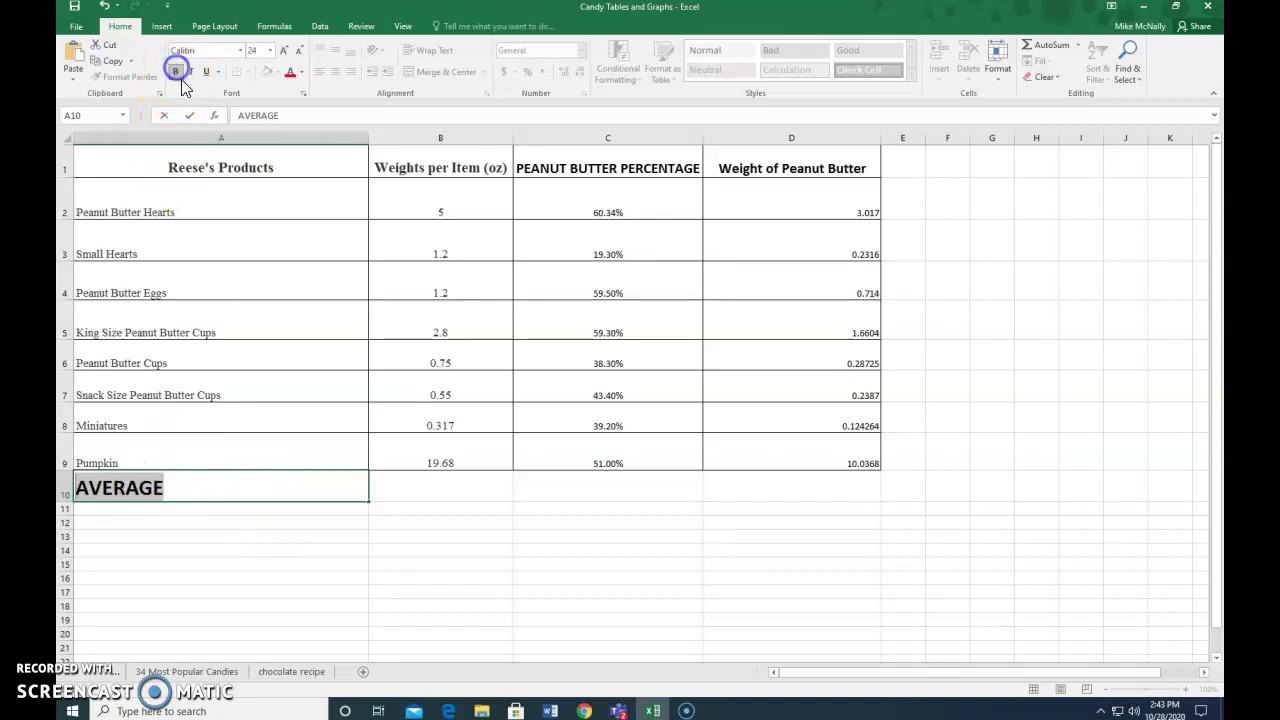
- Enter an AVERAGE formula in B10 for the item weights in B2:B9
click(437, 489)
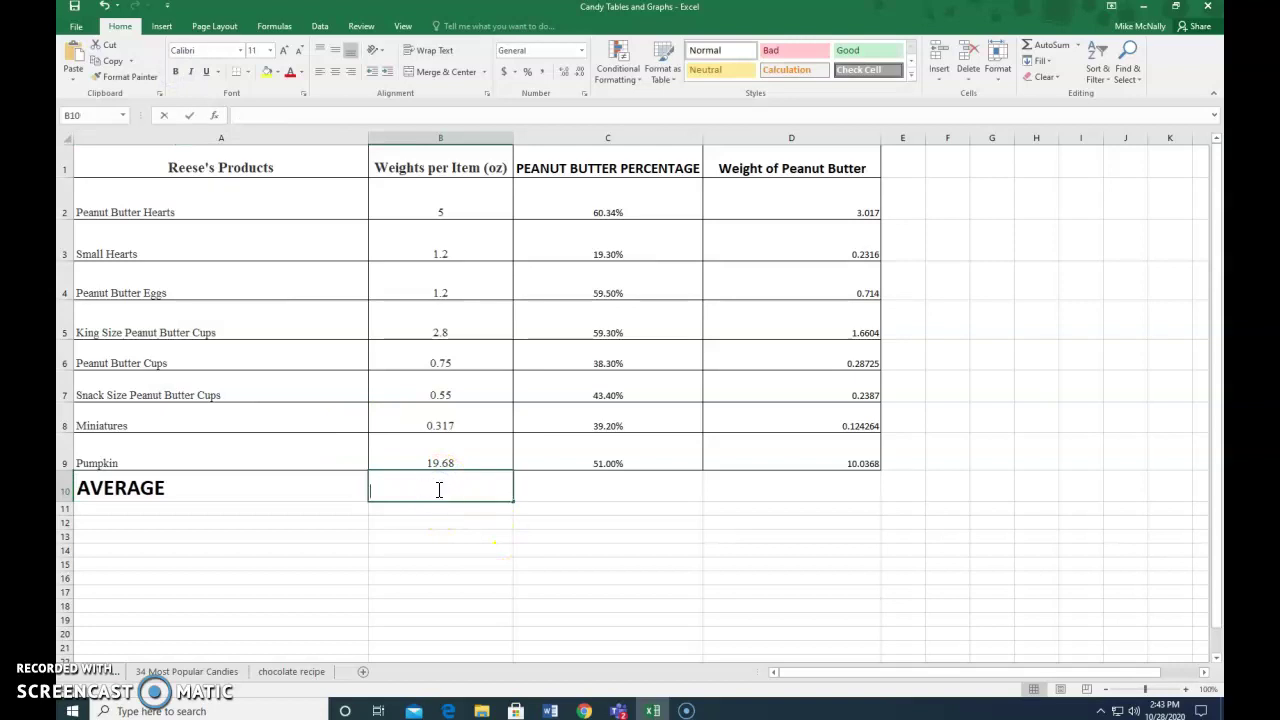
text(=aver)
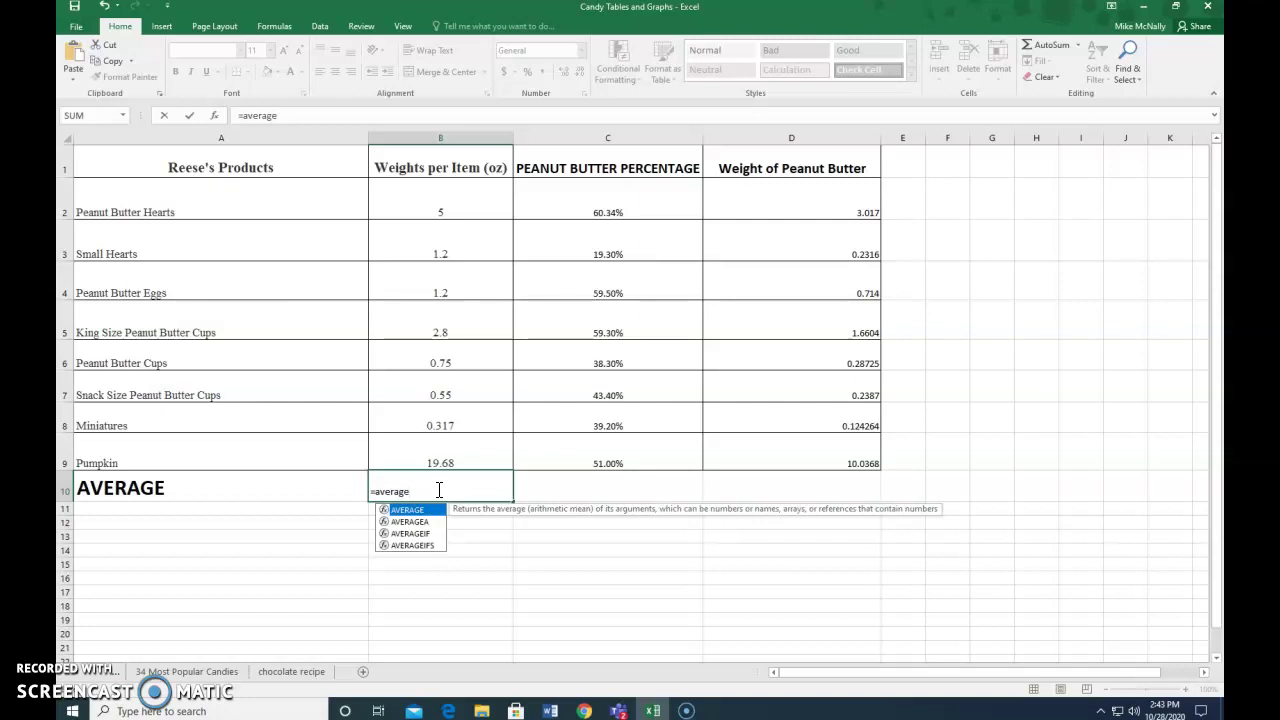
text(age()
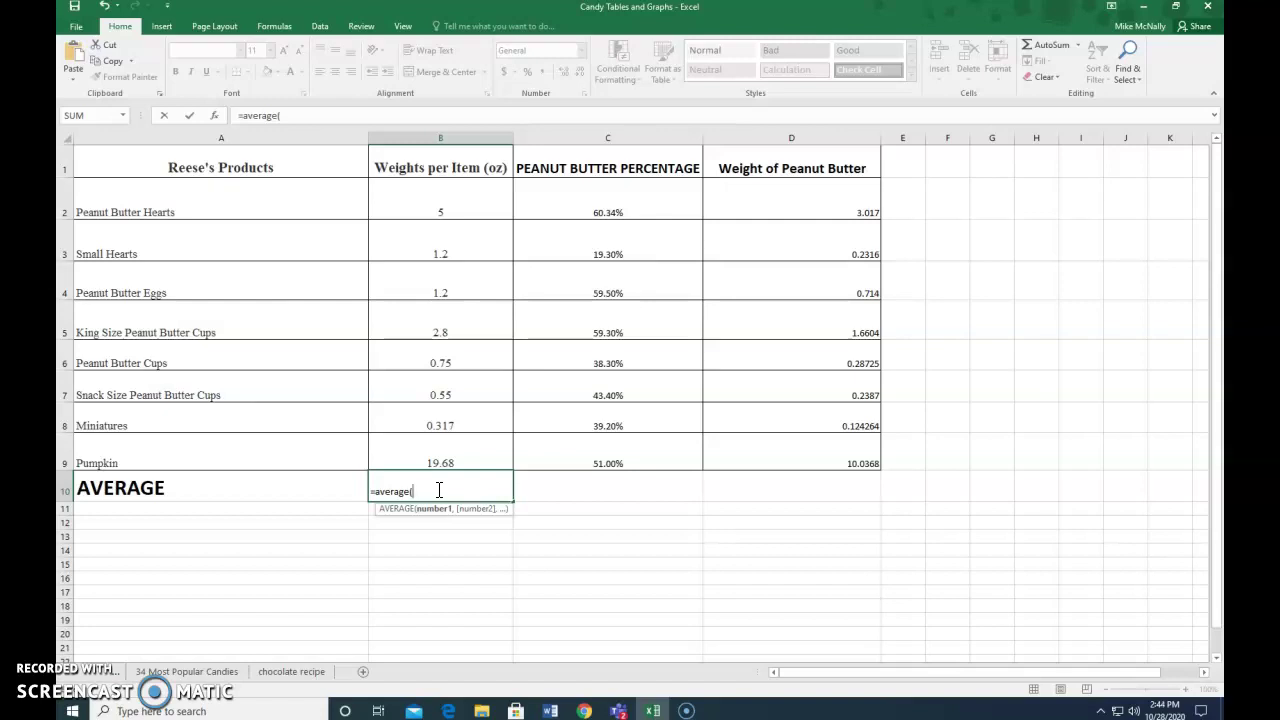
click(446, 204)
drag(446, 204, 443, 461)
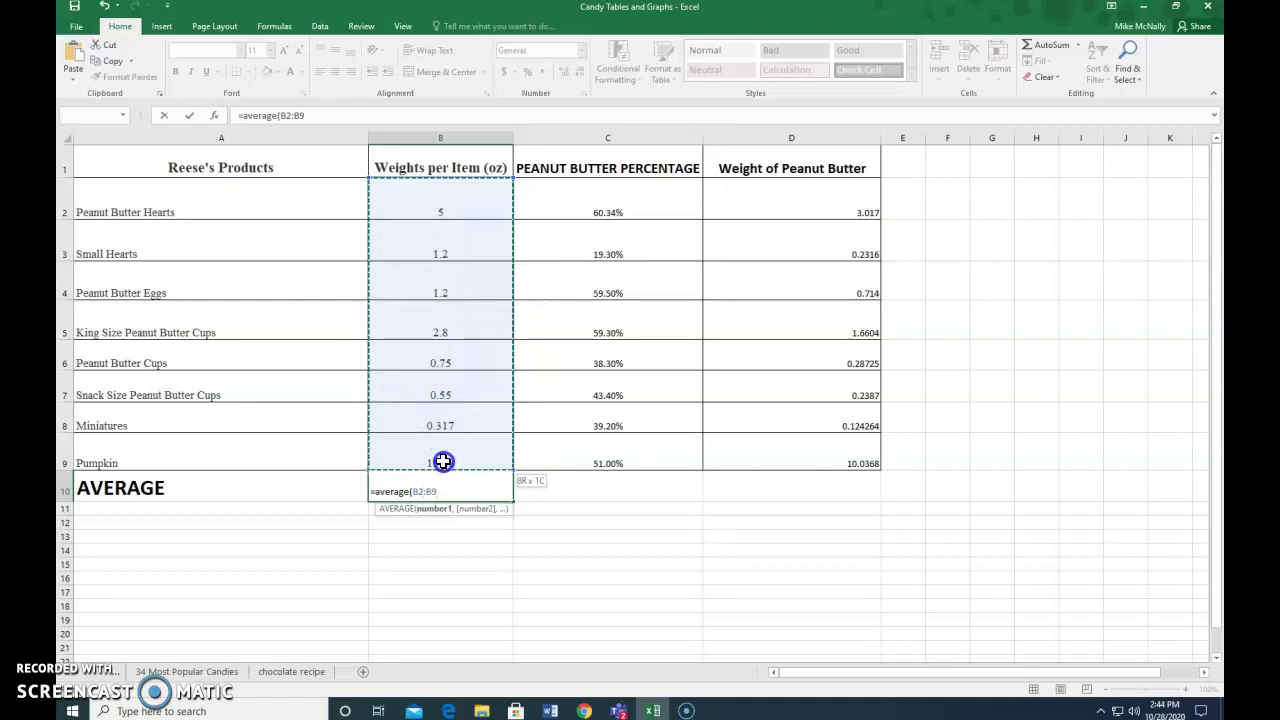
drag(443, 461, 443, 461)
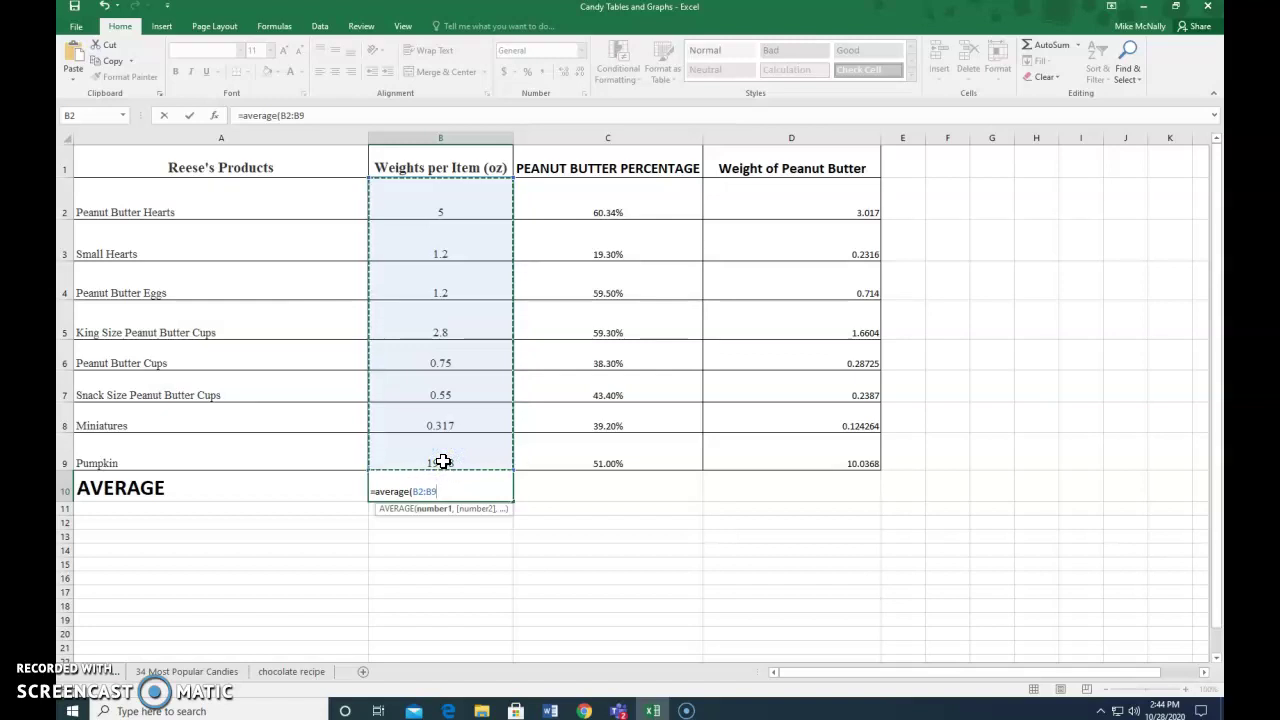
key(Return)
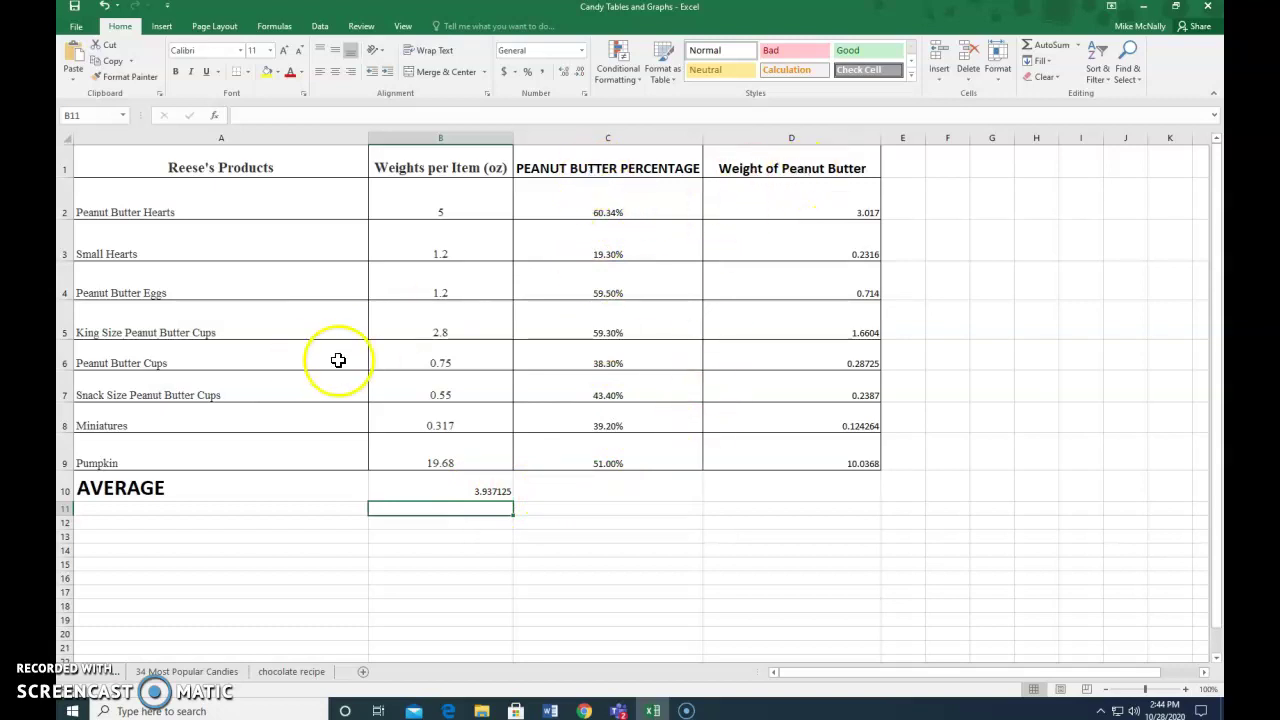
- Fill the average formula from B10 across to C10 and D10
click(573, 491)
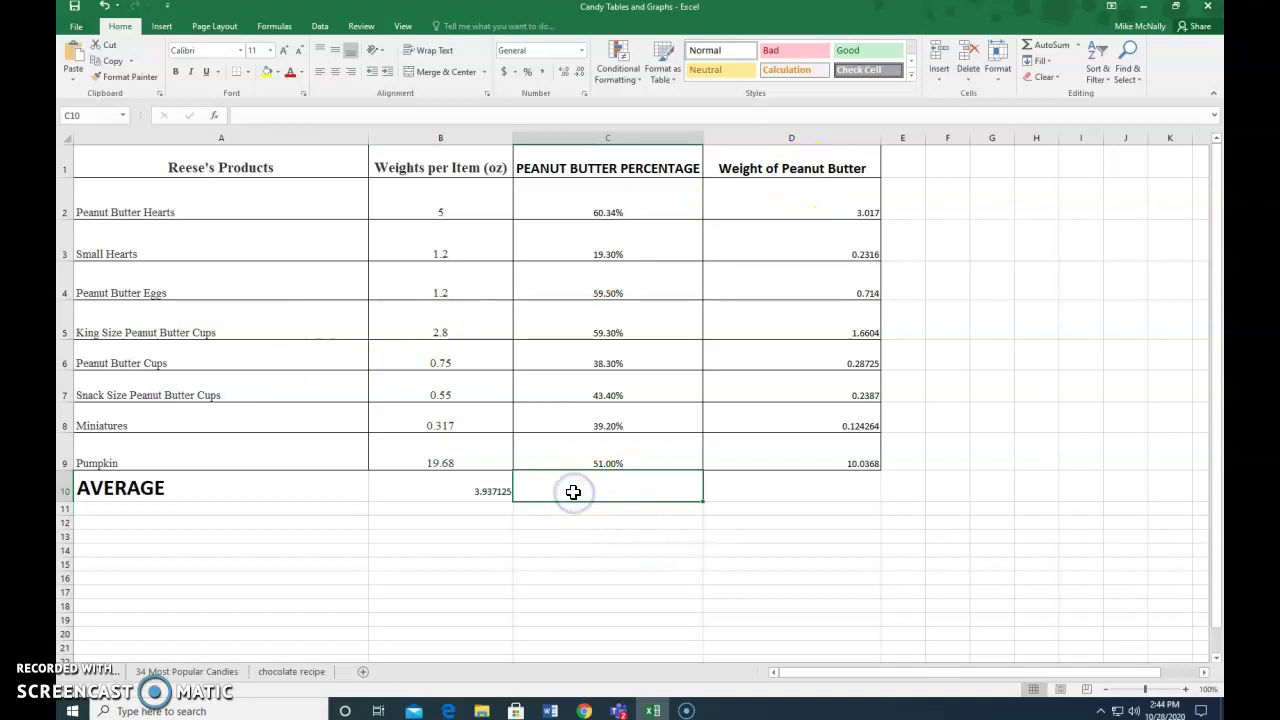
click(477, 483)
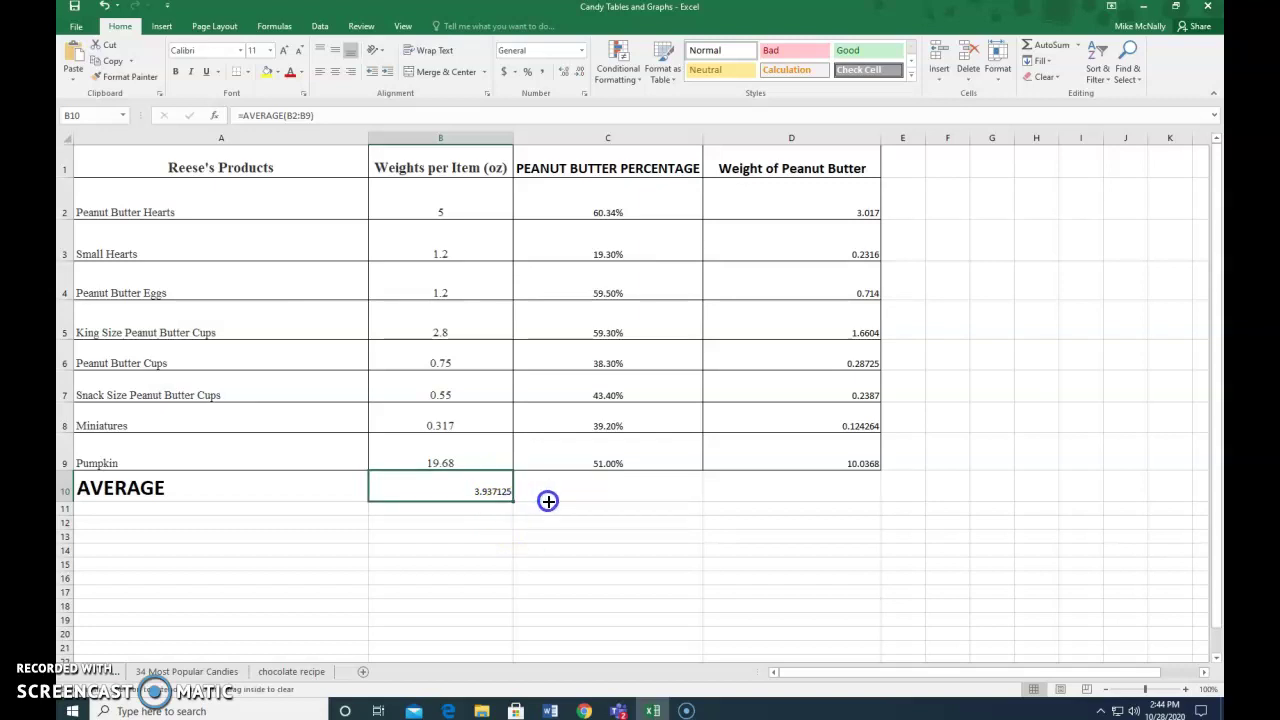
drag(549, 500, 638, 502)
drag(722, 504, 829, 502)
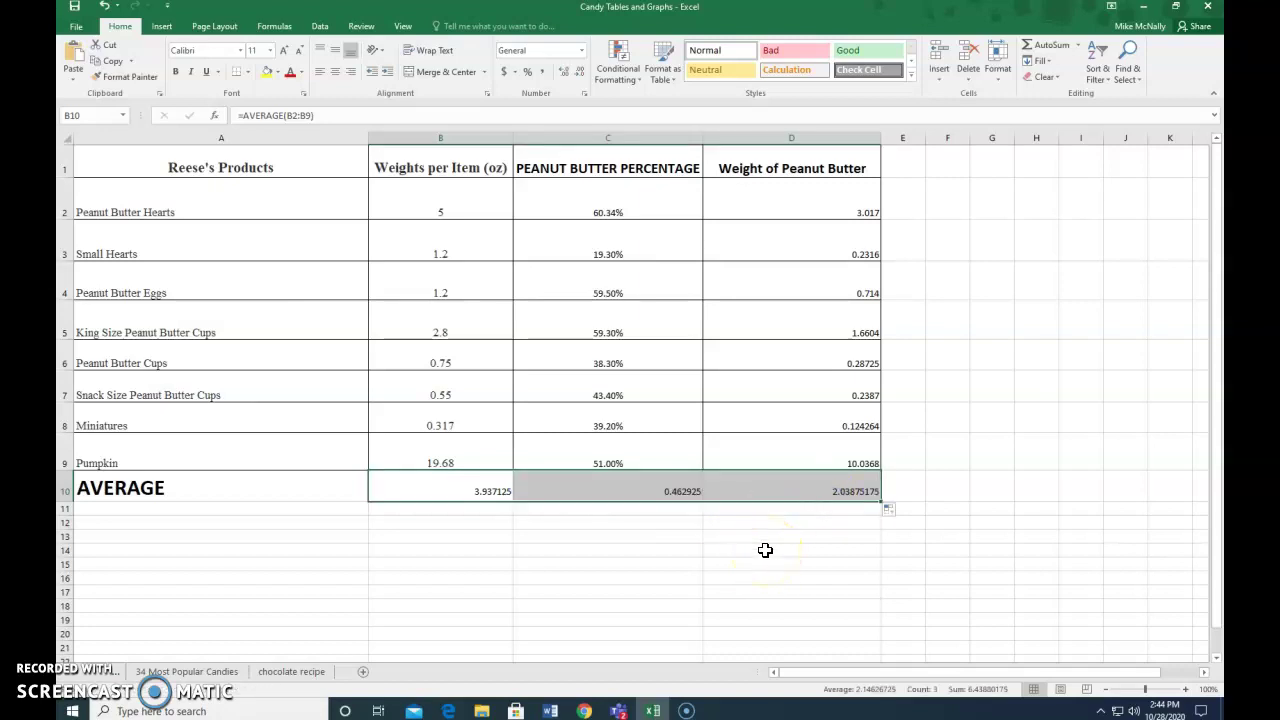
click(606, 550)
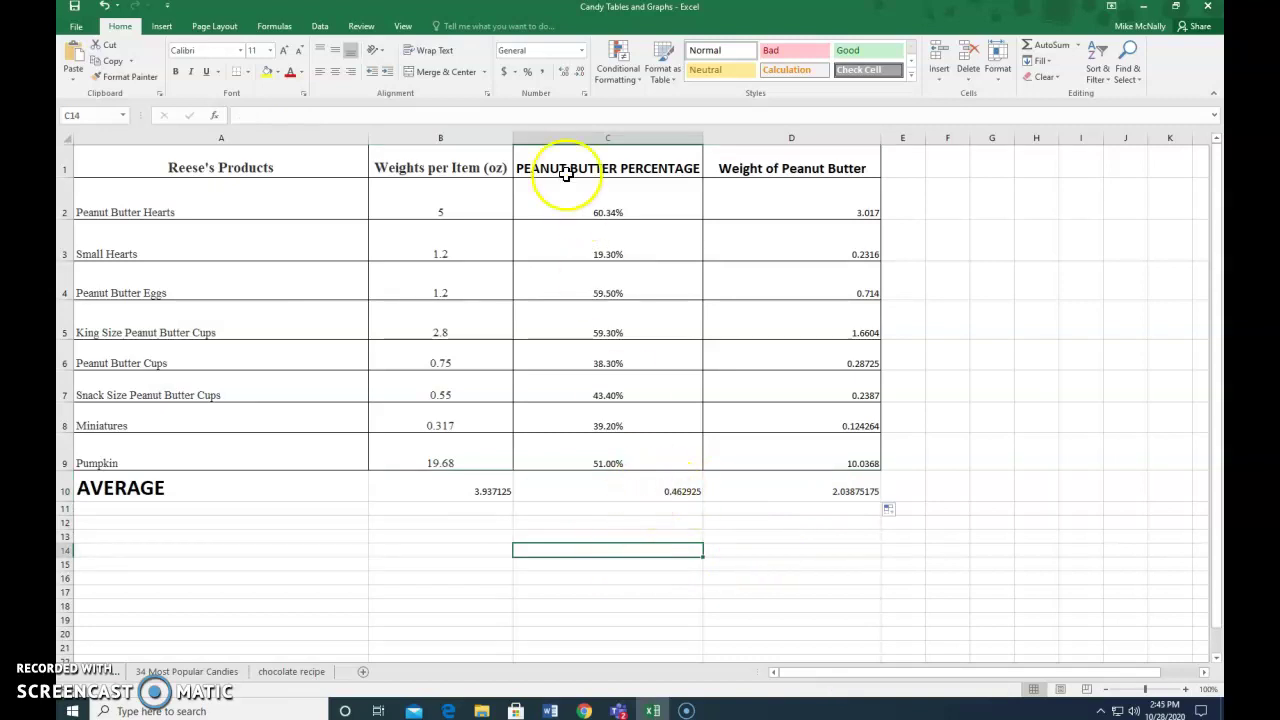
- Format the average in C10 as a percentage with 2 decimal places
click(634, 491)
click(585, 491)
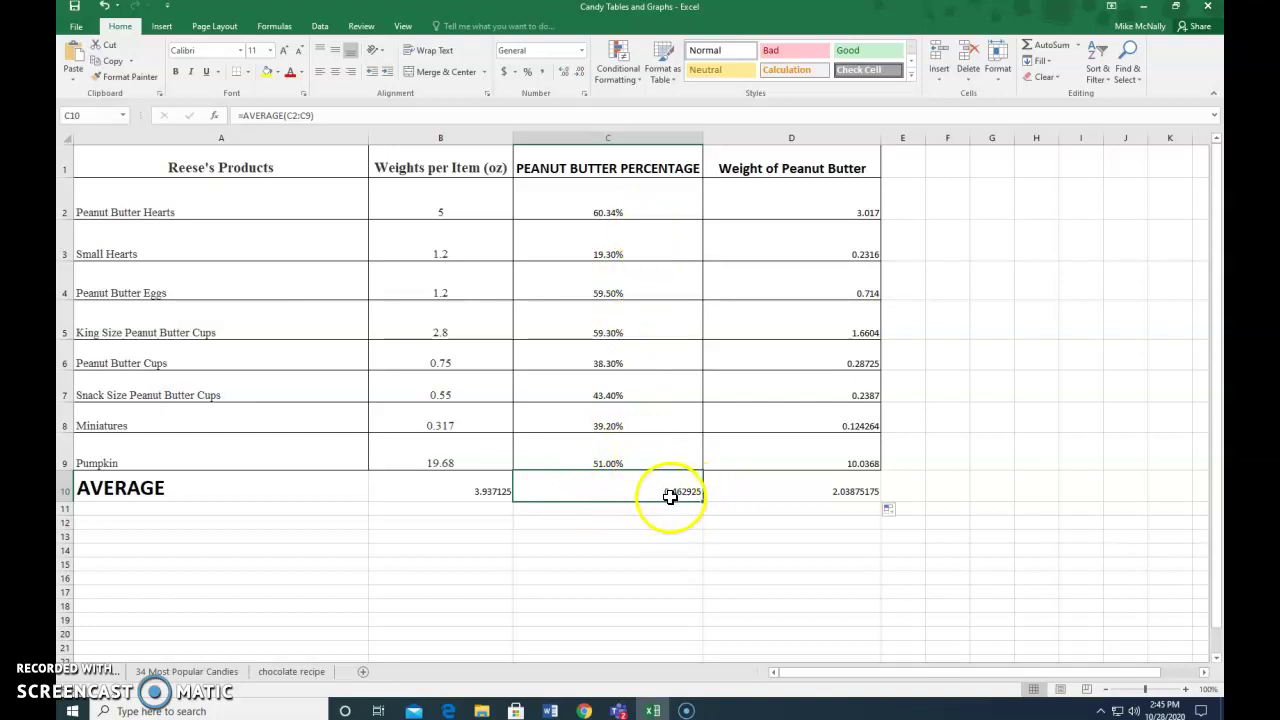
click(998, 72)
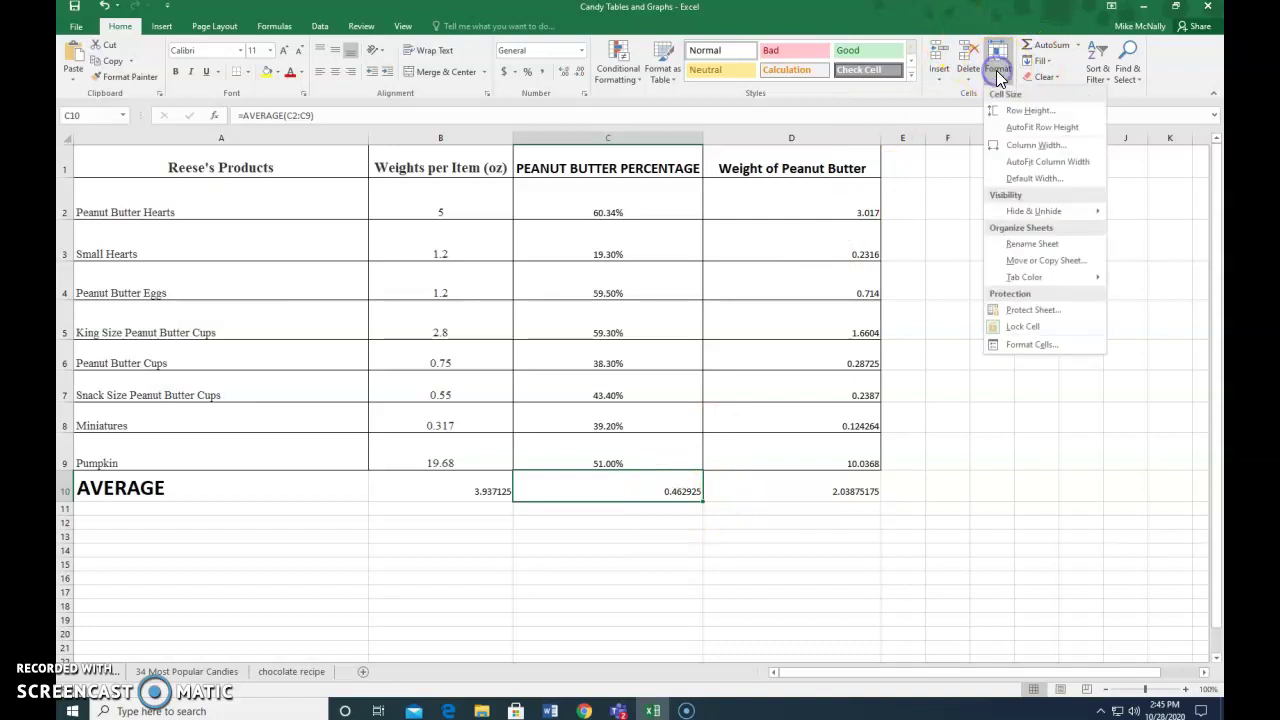
click(1028, 345)
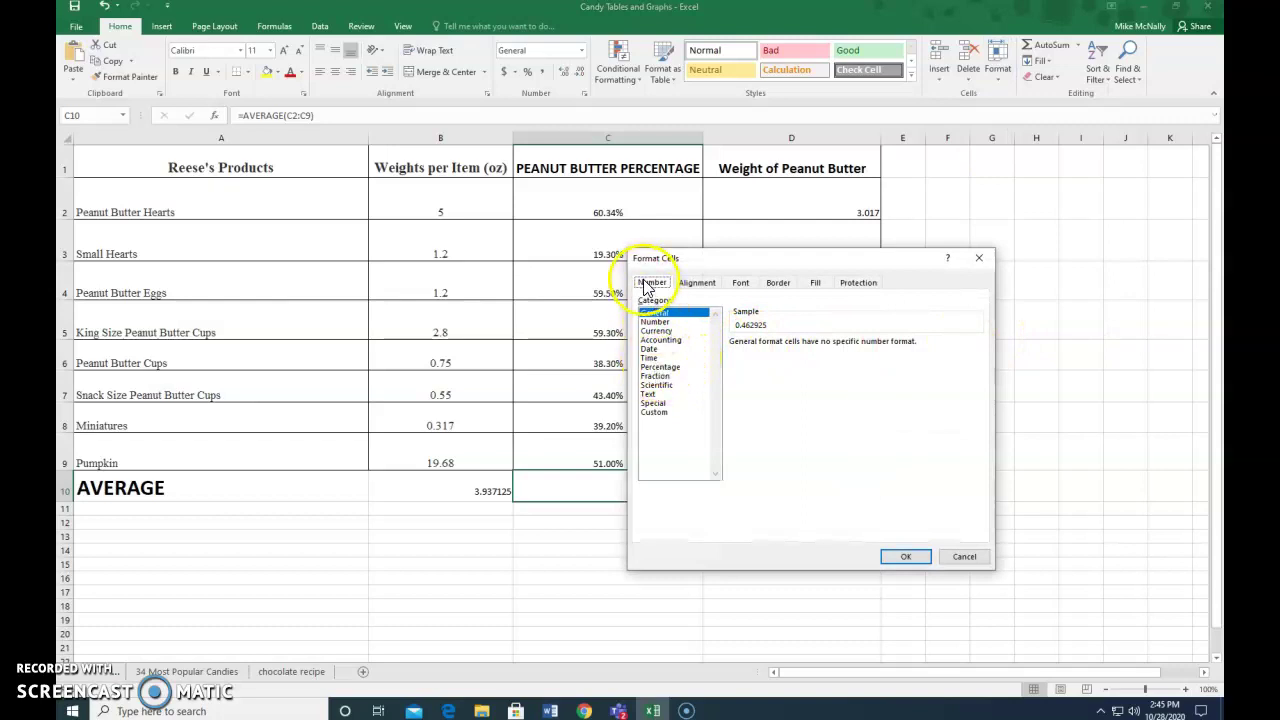
click(660, 367)
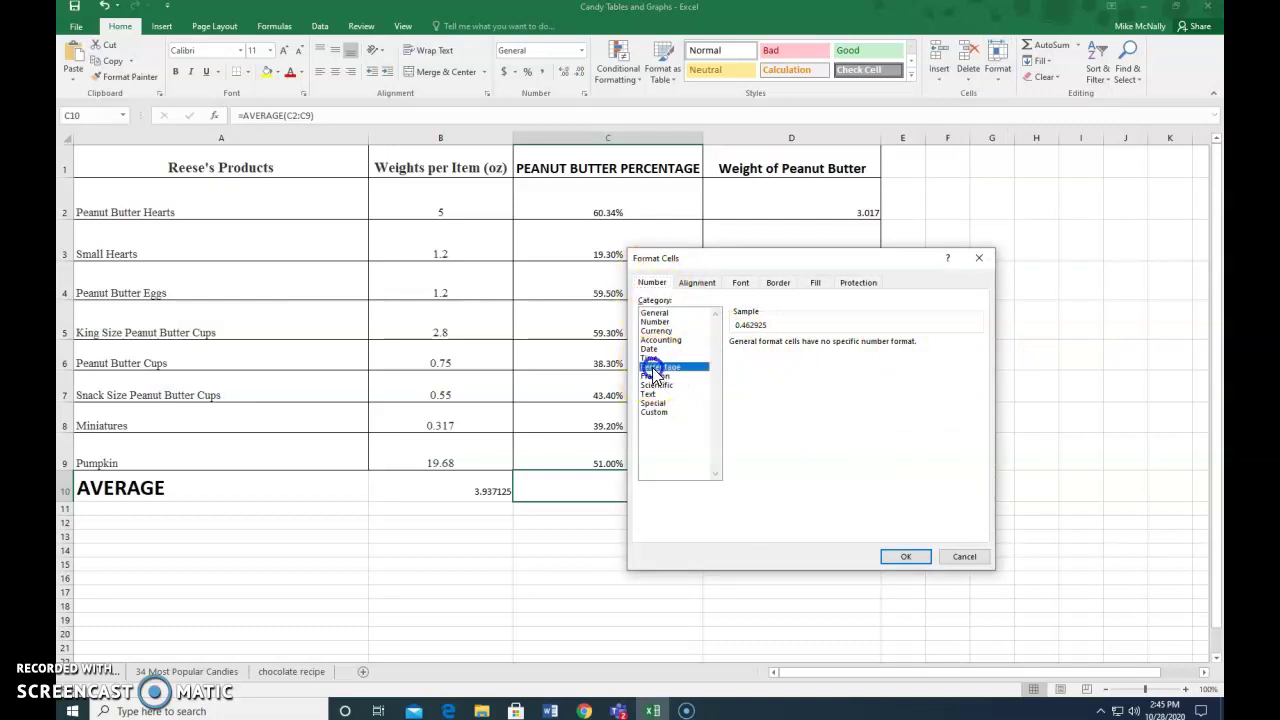
click(893, 548)
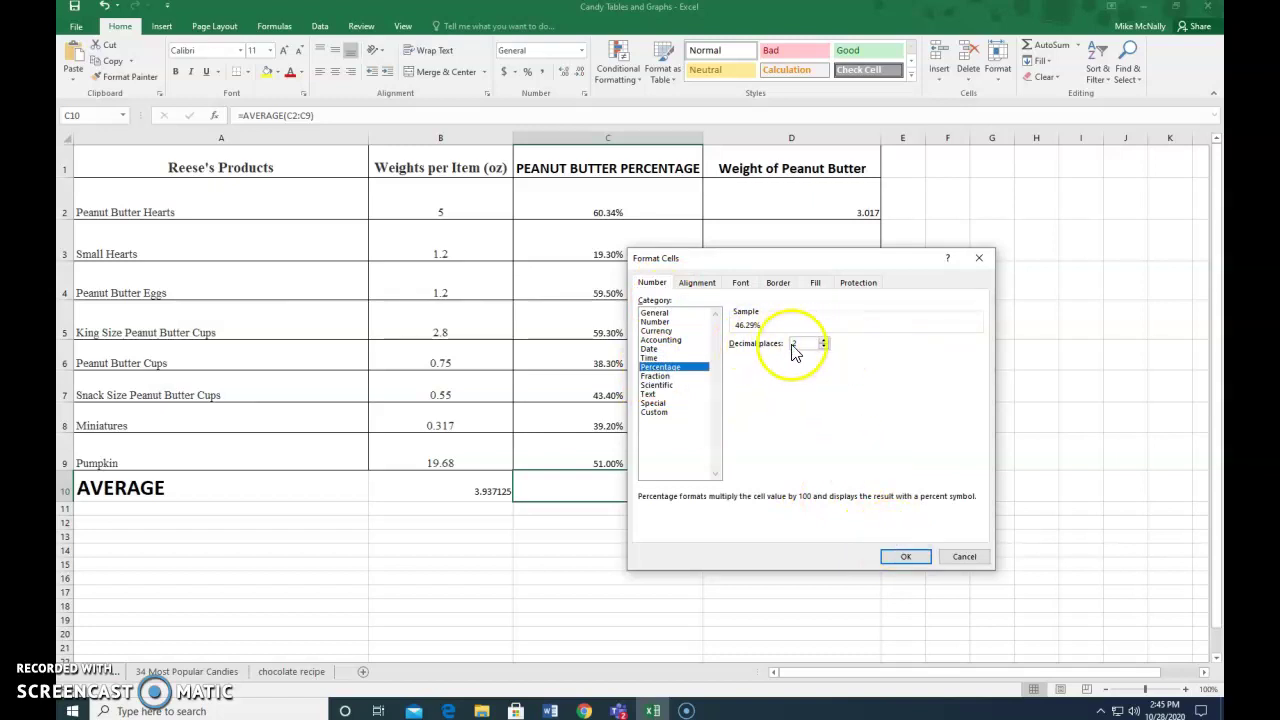
click(905, 560)
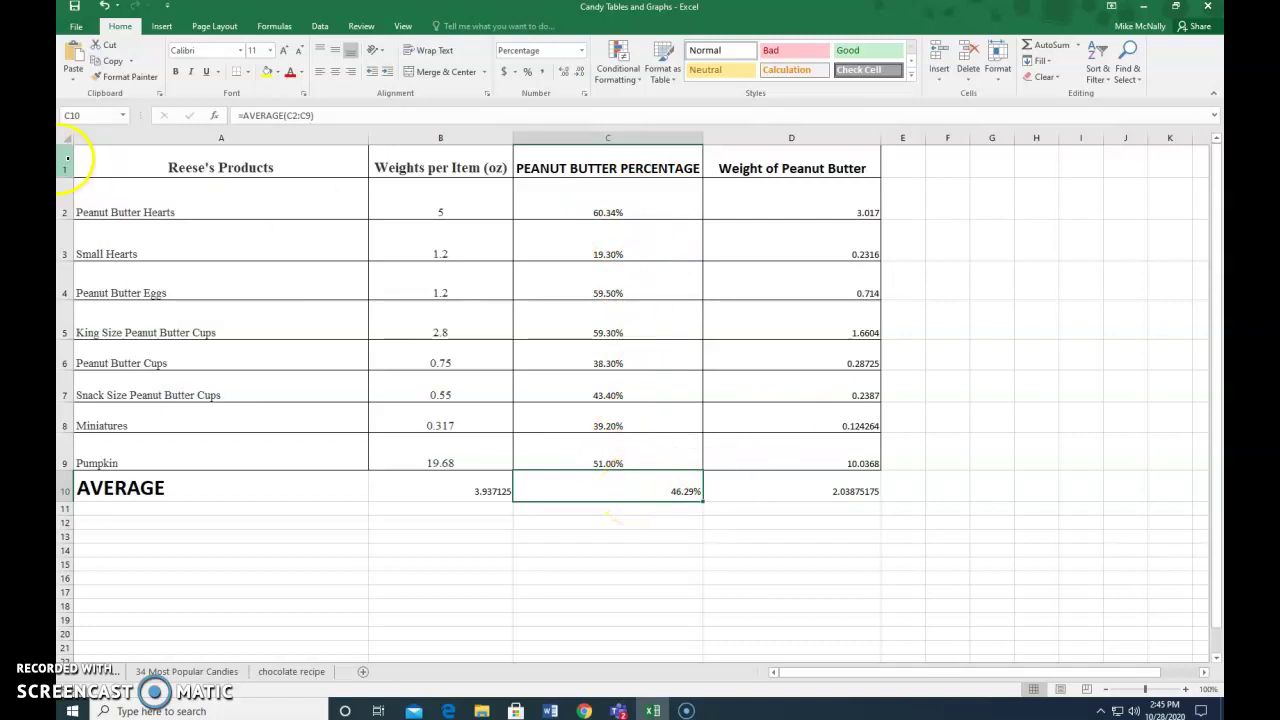
- Copy the product table A1:D9, including its headers but not the AVERAGE row
click(128, 162)
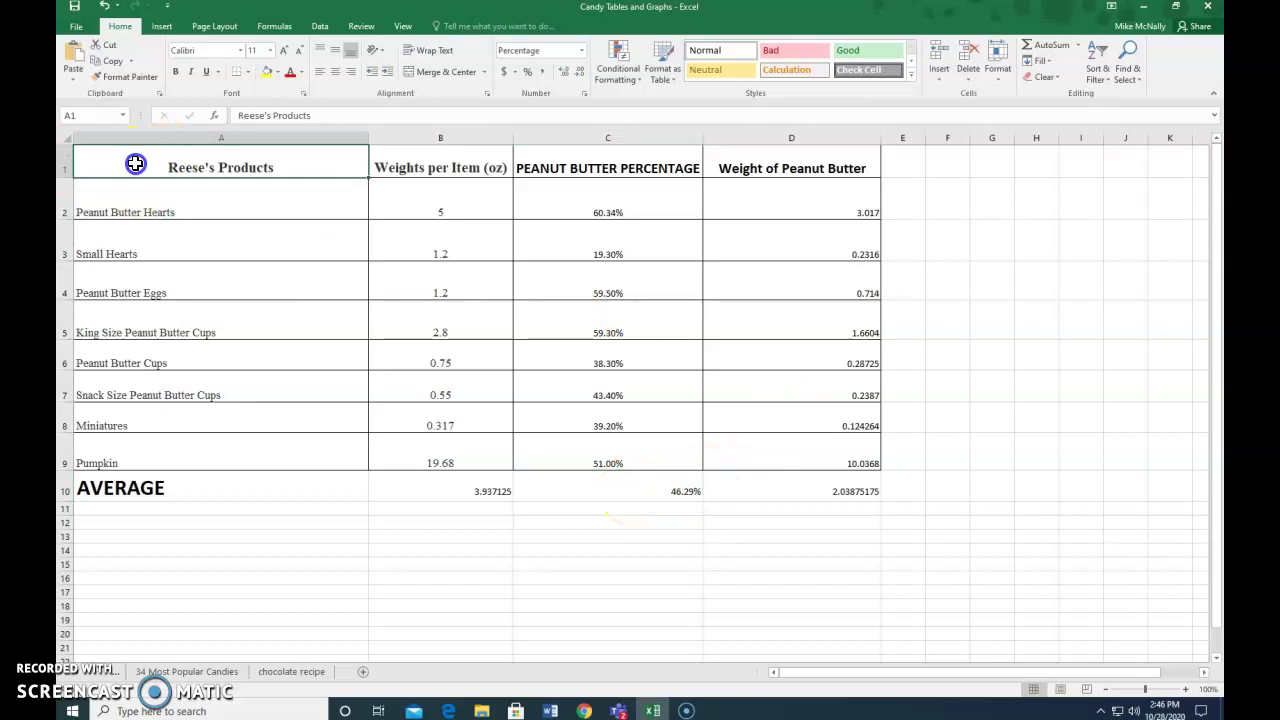
drag(186, 176, 196, 189)
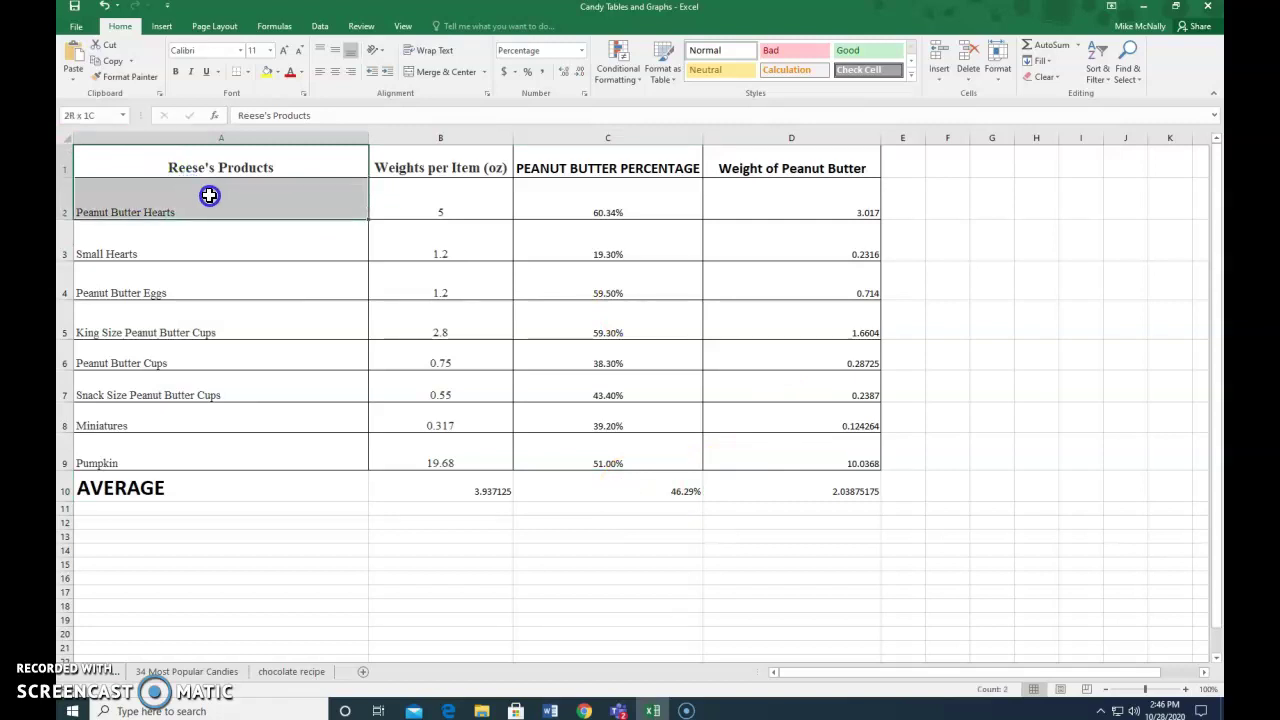
drag(302, 219, 778, 462)
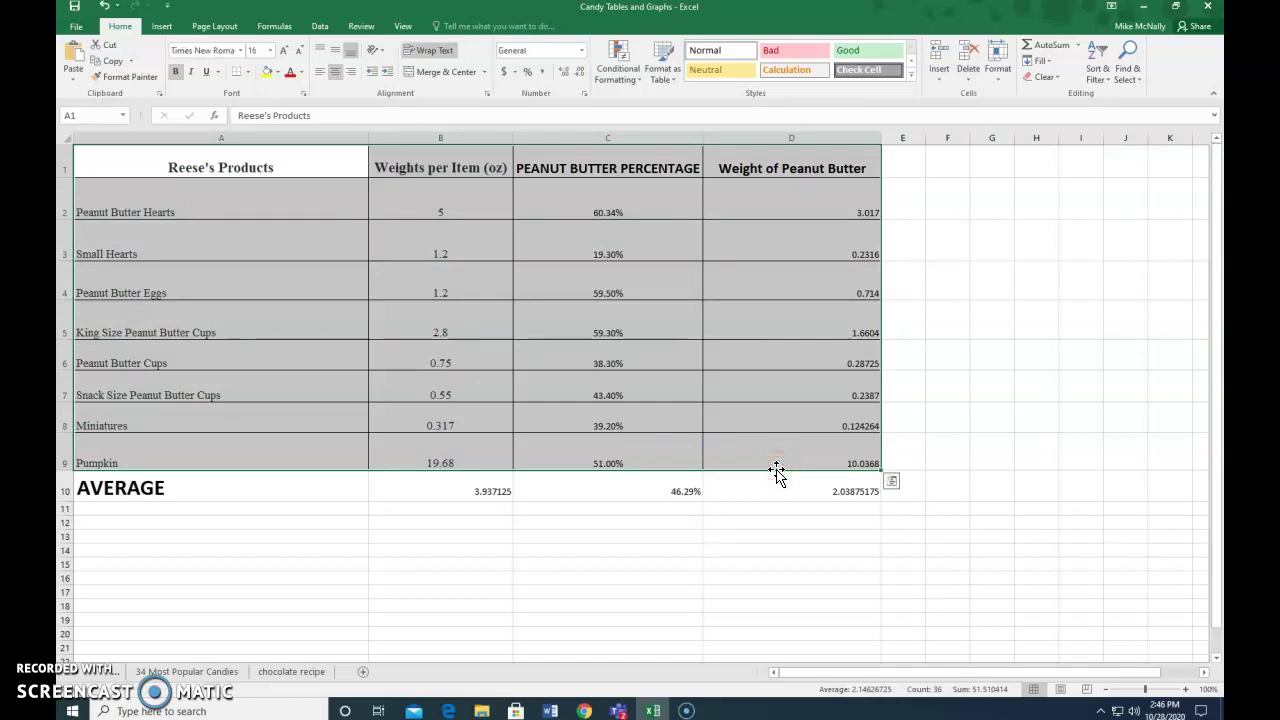
right_click(779, 460)
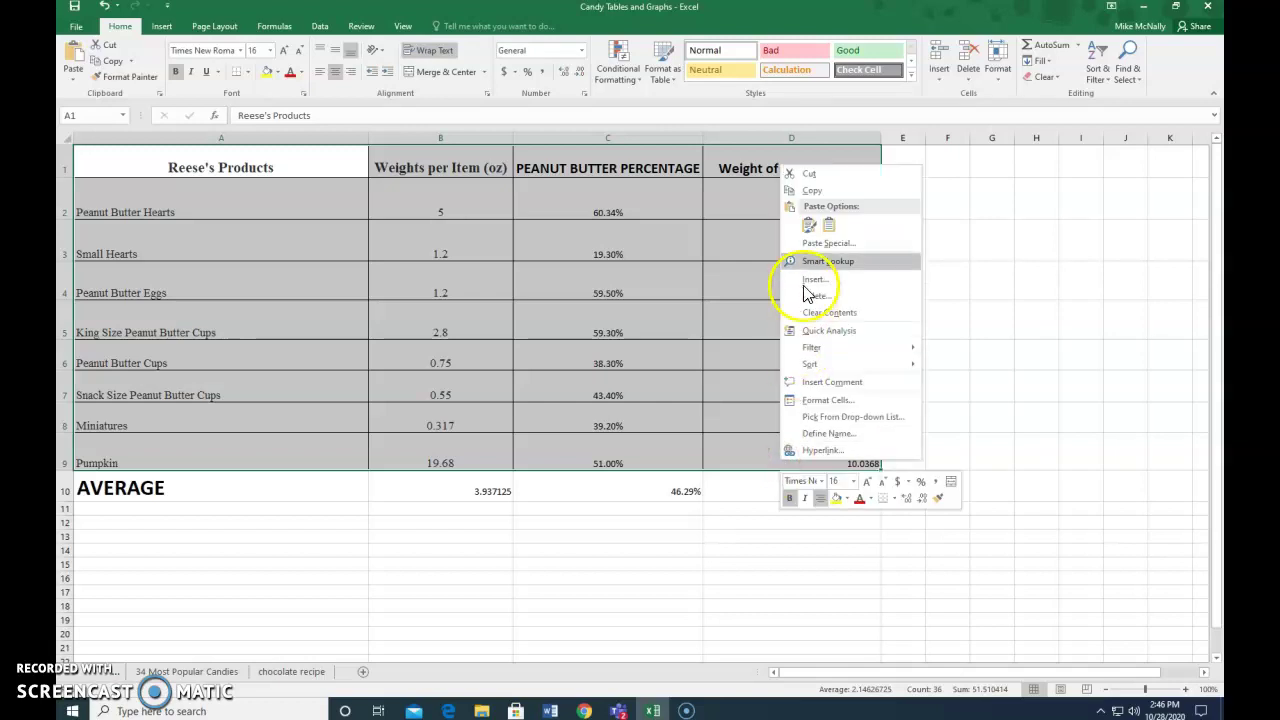
click(816, 196)
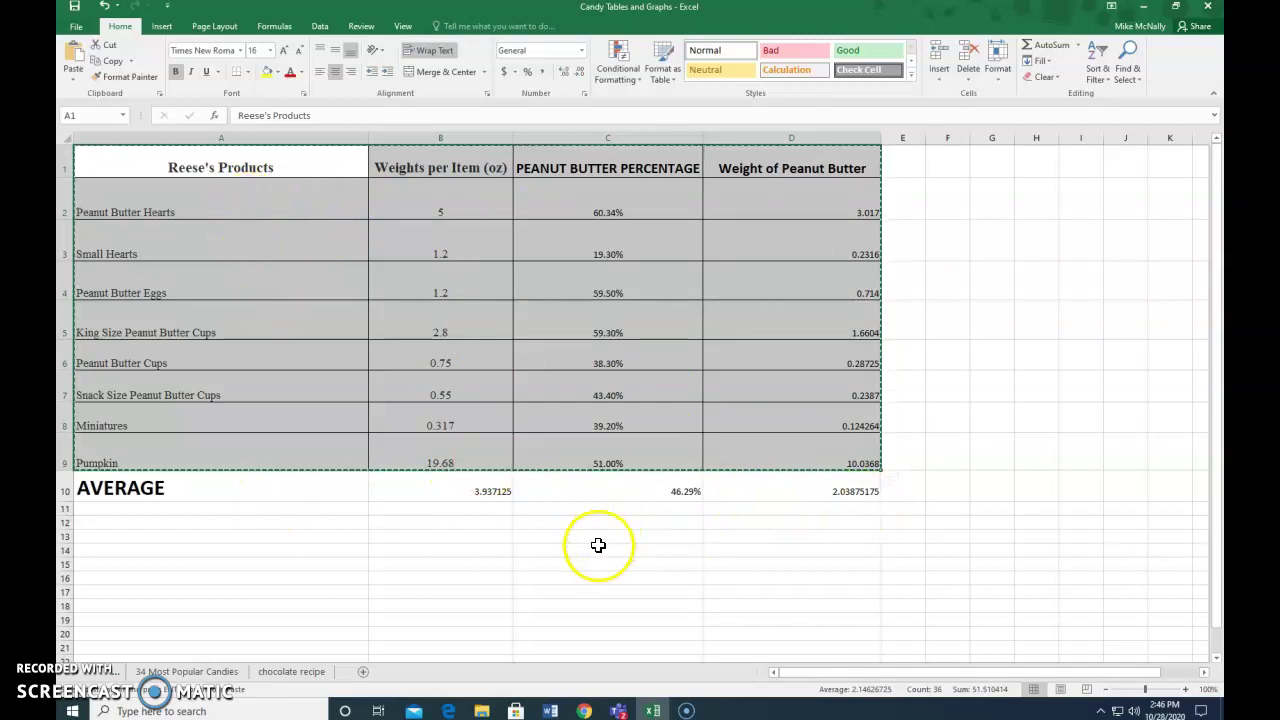
- Add a new worksheet and name it "Ordered Weights"
click(363, 673)
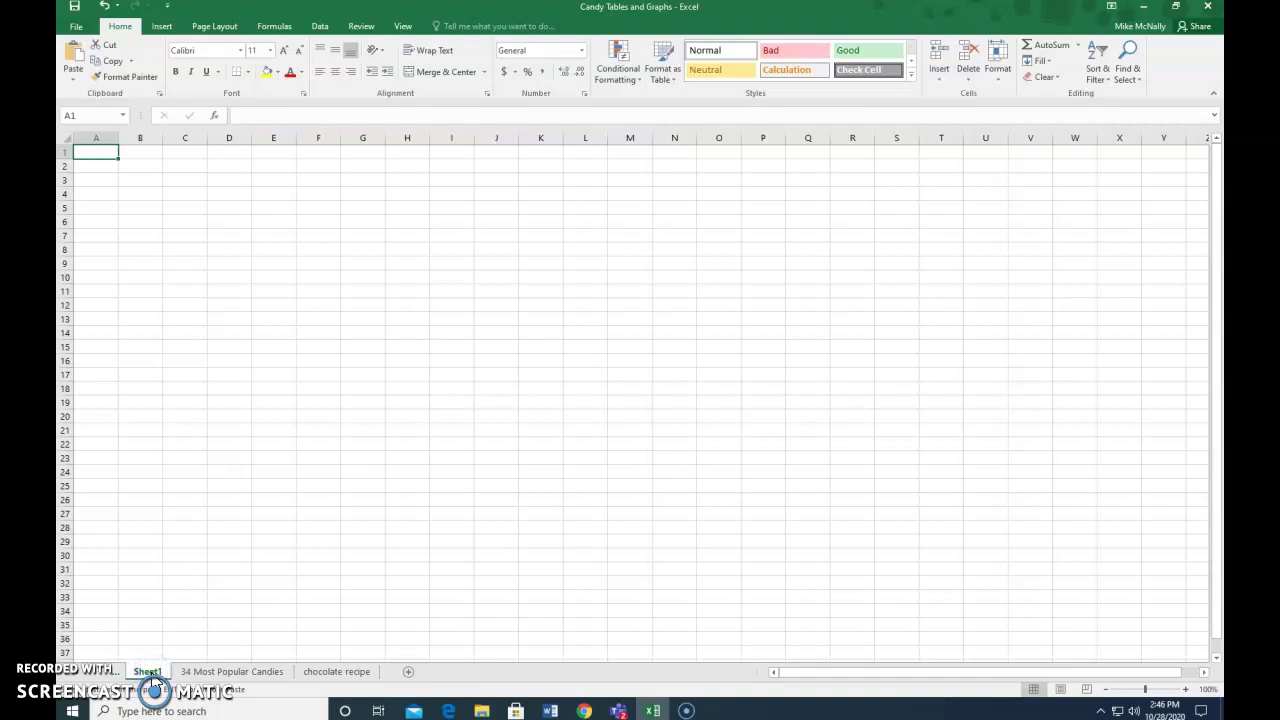
double_click(148, 672)
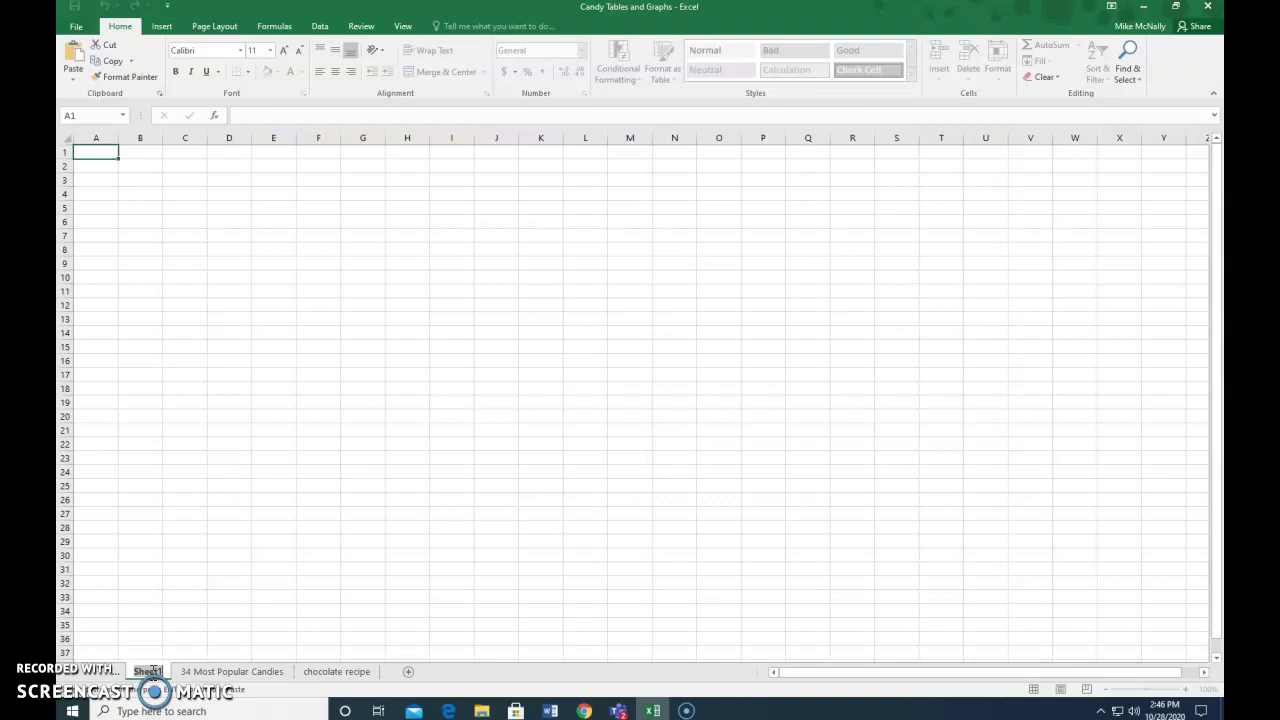
text(Ordered)
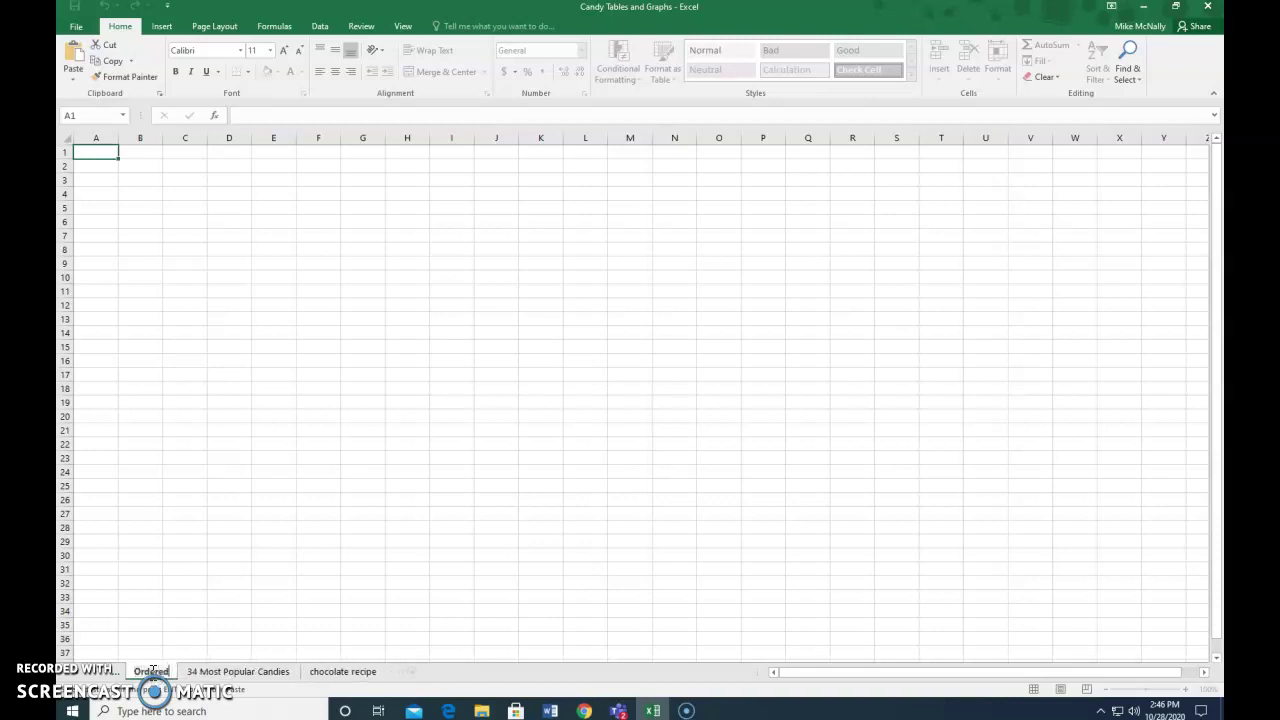
text( Weigths)
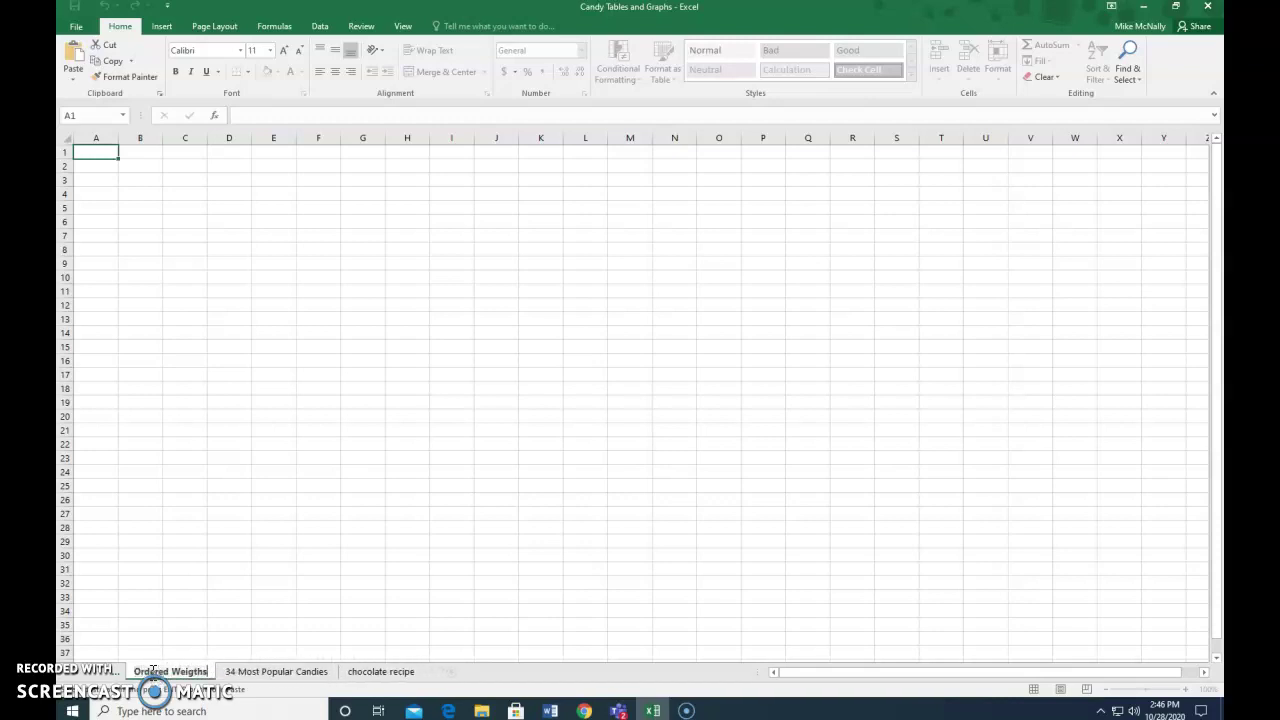
key(BackSpace)
key(BackSpace)
key(BackSpace)
text(hts)
- Paste the copied table into the Ordered Weights sheet starting at cell A1
click(98, 151)
right_click(94, 151)
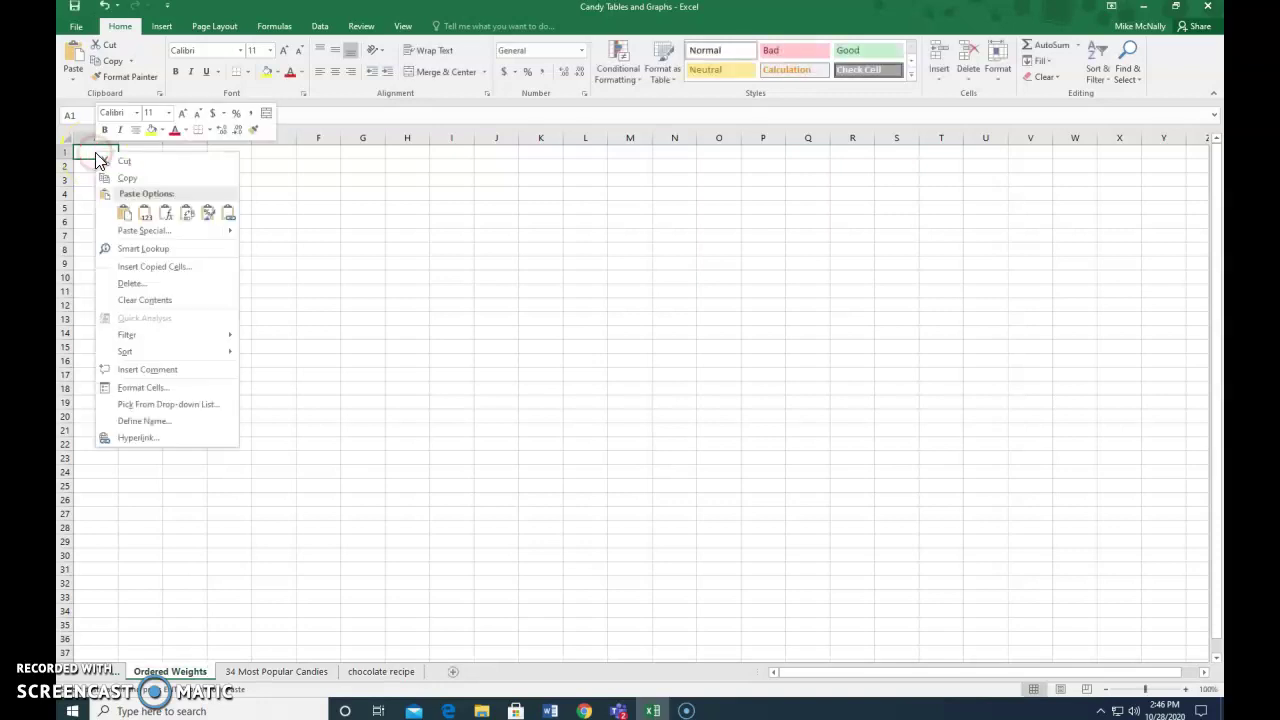
click(116, 215)
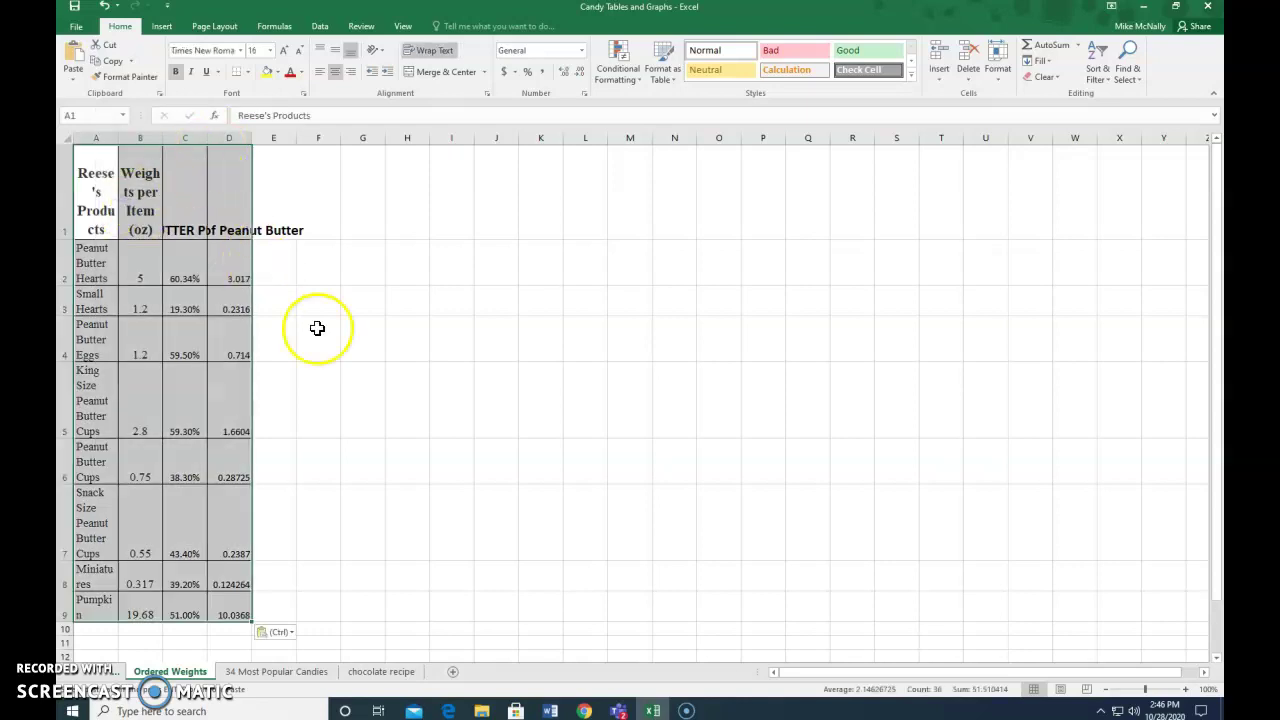
- Widen columns A through D of the pasted table to give the product names and headers more room
drag(117, 139, 666, 152)
drag(466, 143, 515, 140)
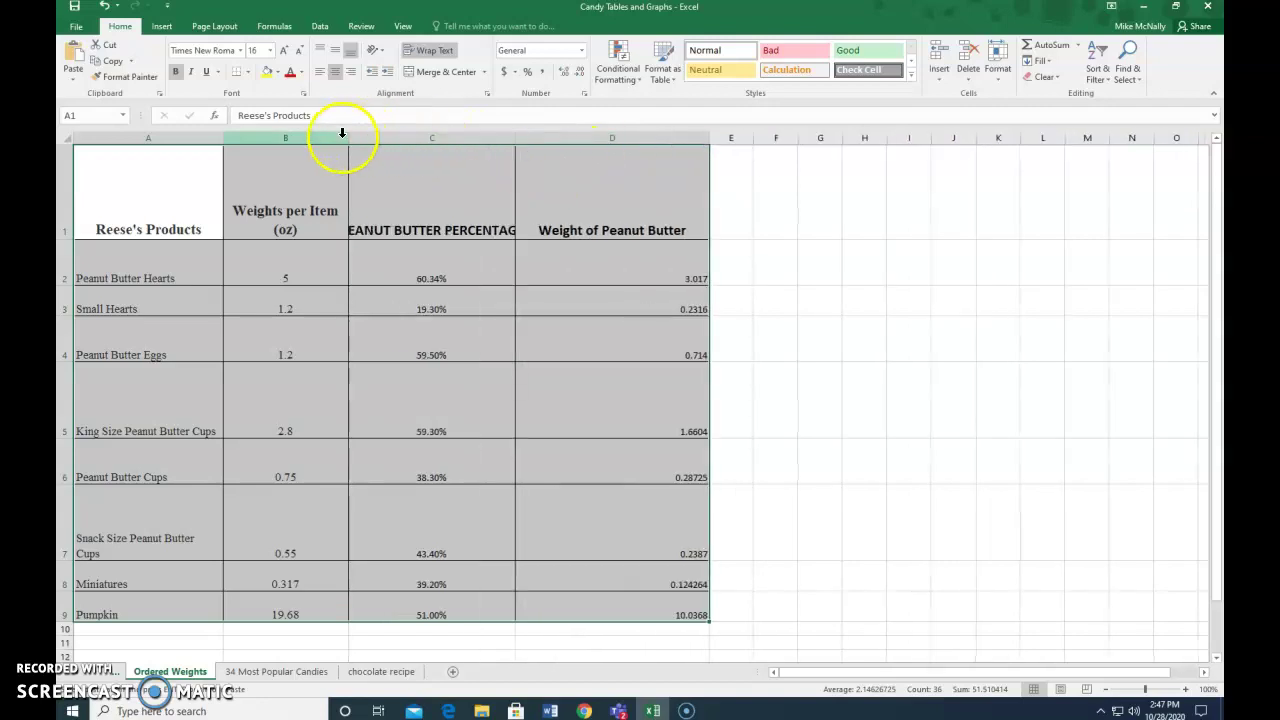
drag(347, 137, 362, 138)
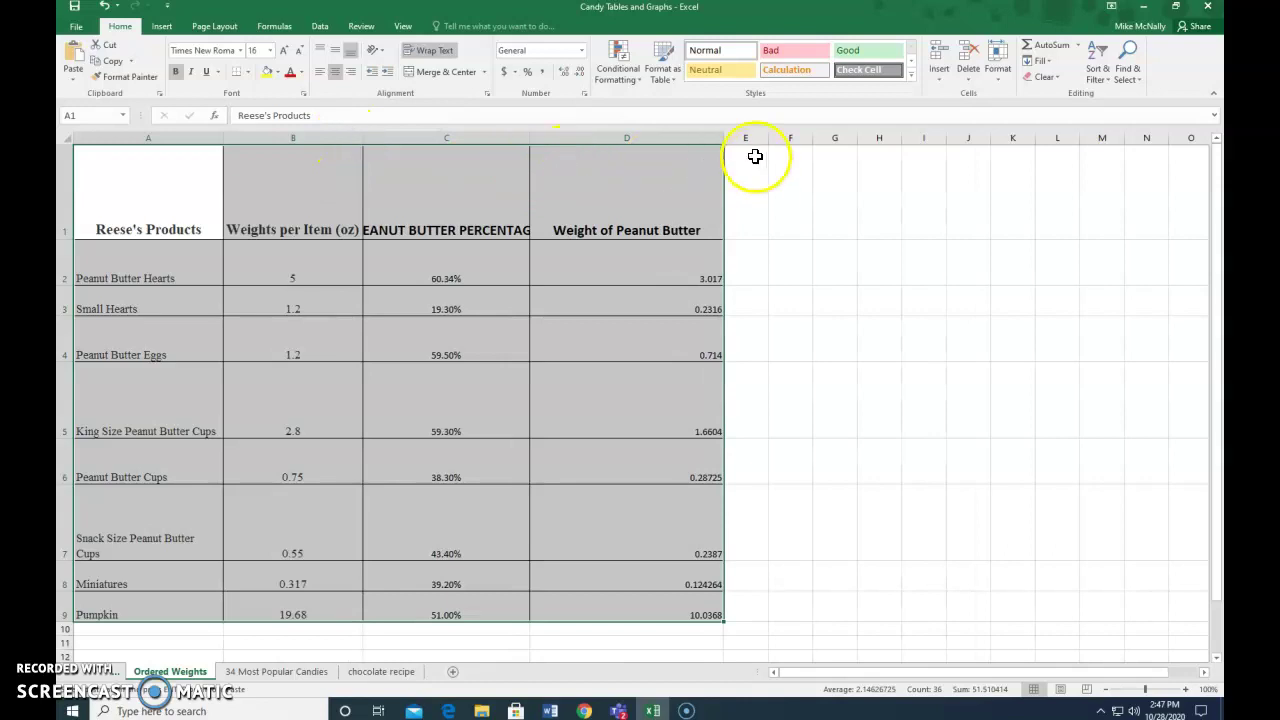
- Widen the Weight of Peanut Butter column a little more
drag(722, 138, 771, 142)
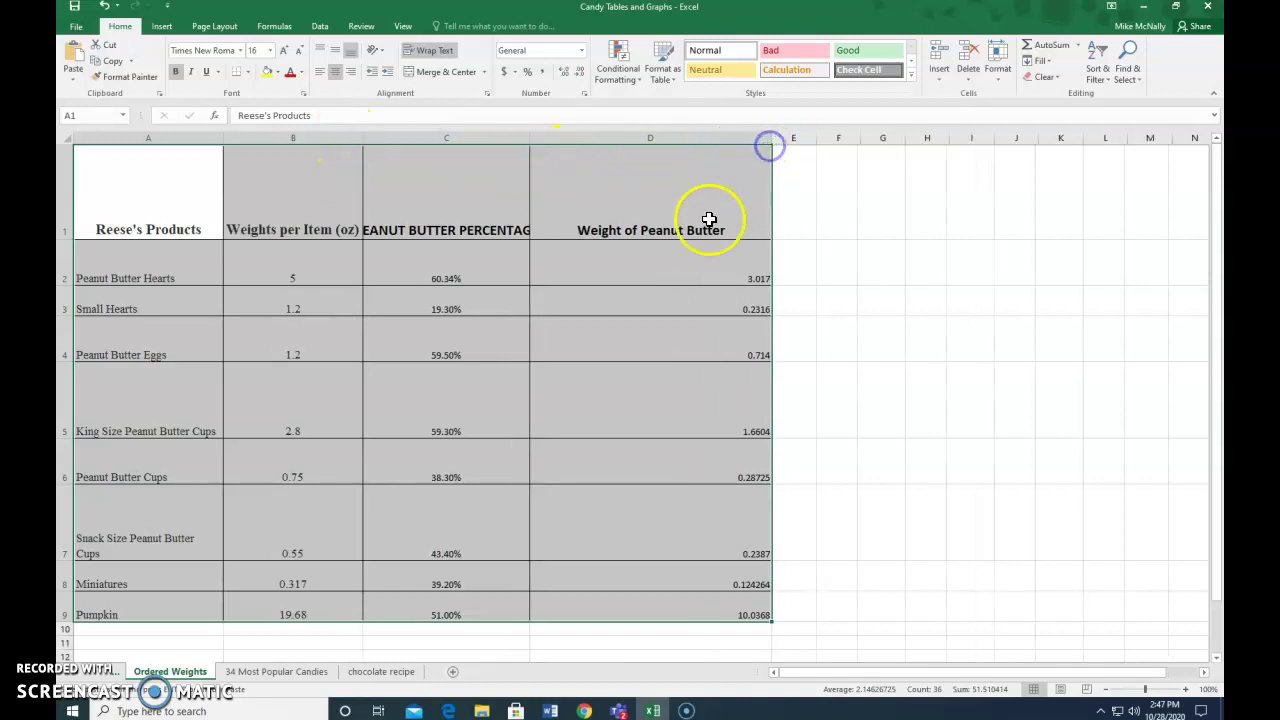
scroll(571, 394, down, 2)
scroll(573, 400, up, 1)
scroll(573, 400, up, 1)
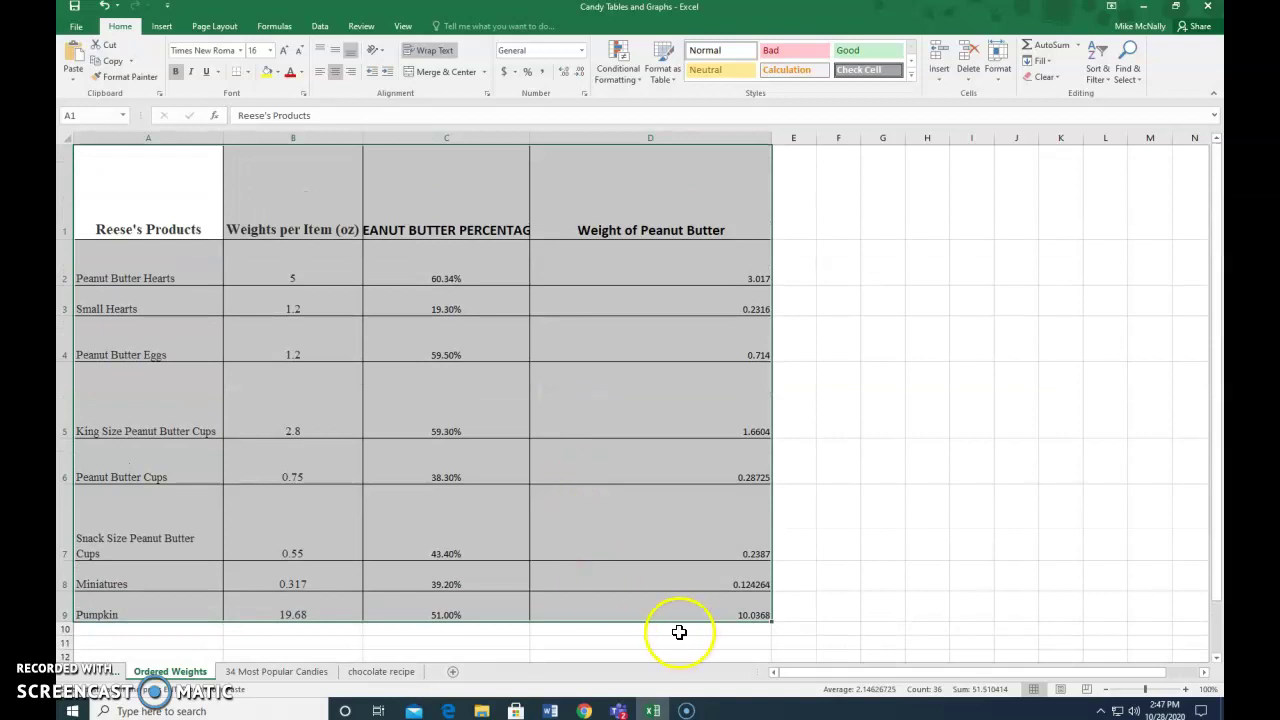
click(668, 608)
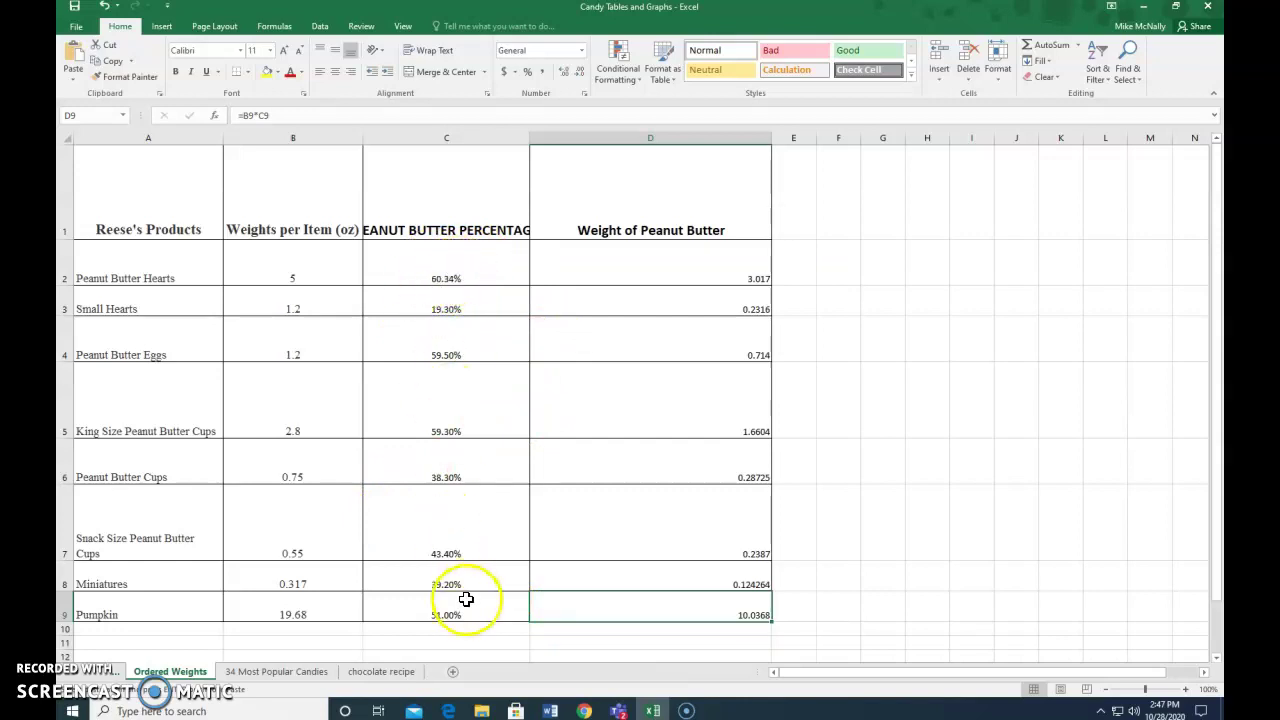
- Custom sort the whole table A1:D9, with headers, by PEANUT BUTTER PERCENTAGE values from largest to smallest
click(93, 195)
drag(93, 195, 537, 504)
drag(581, 558, 584, 602)
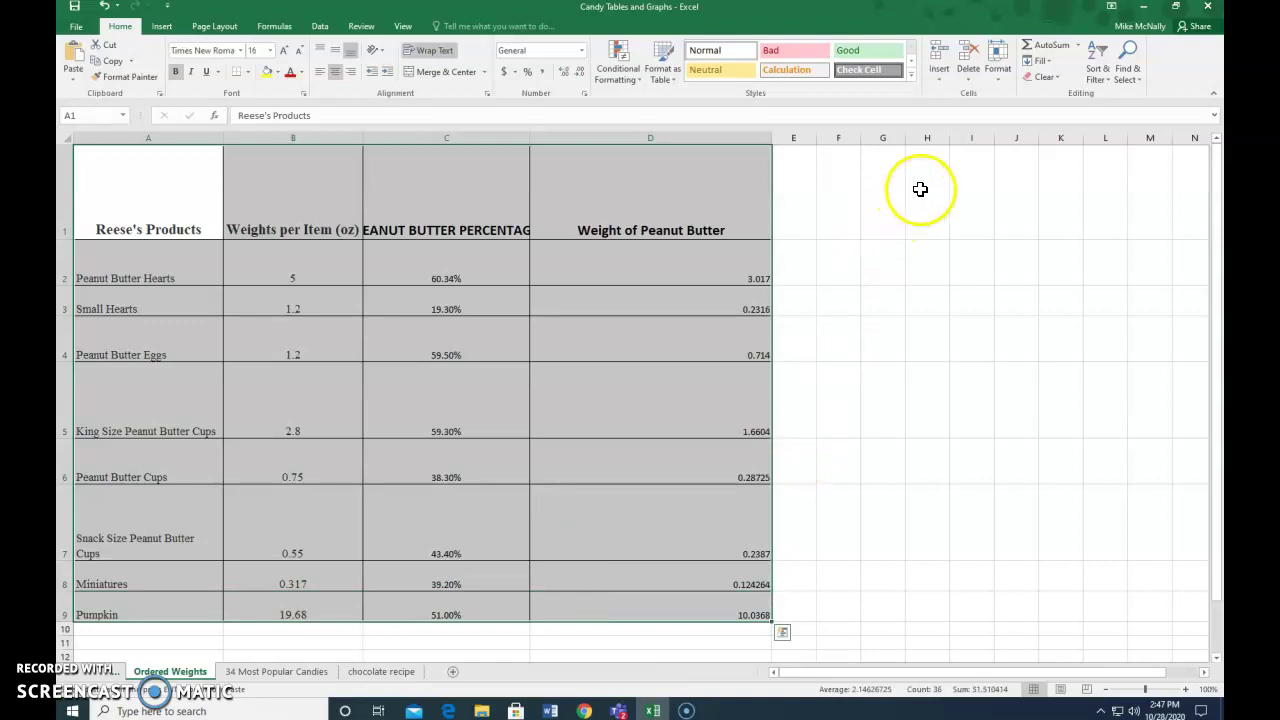
click(1100, 74)
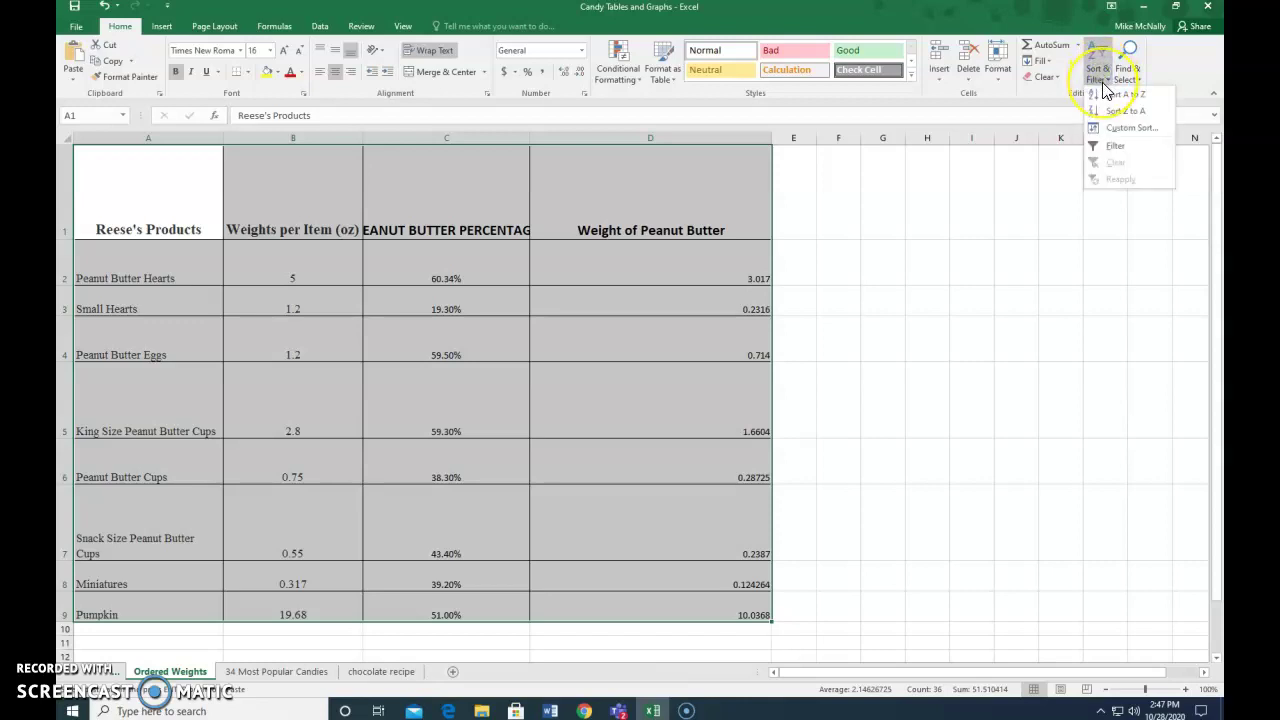
click(1120, 129)
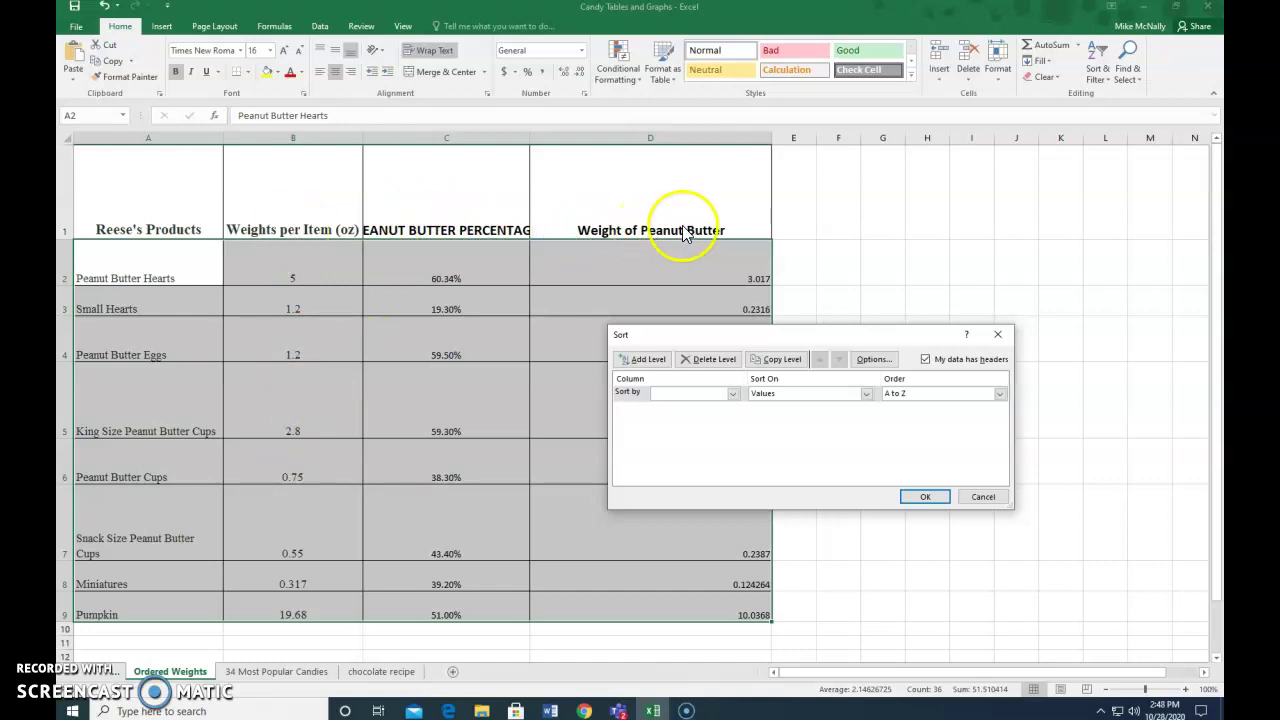
click(733, 395)
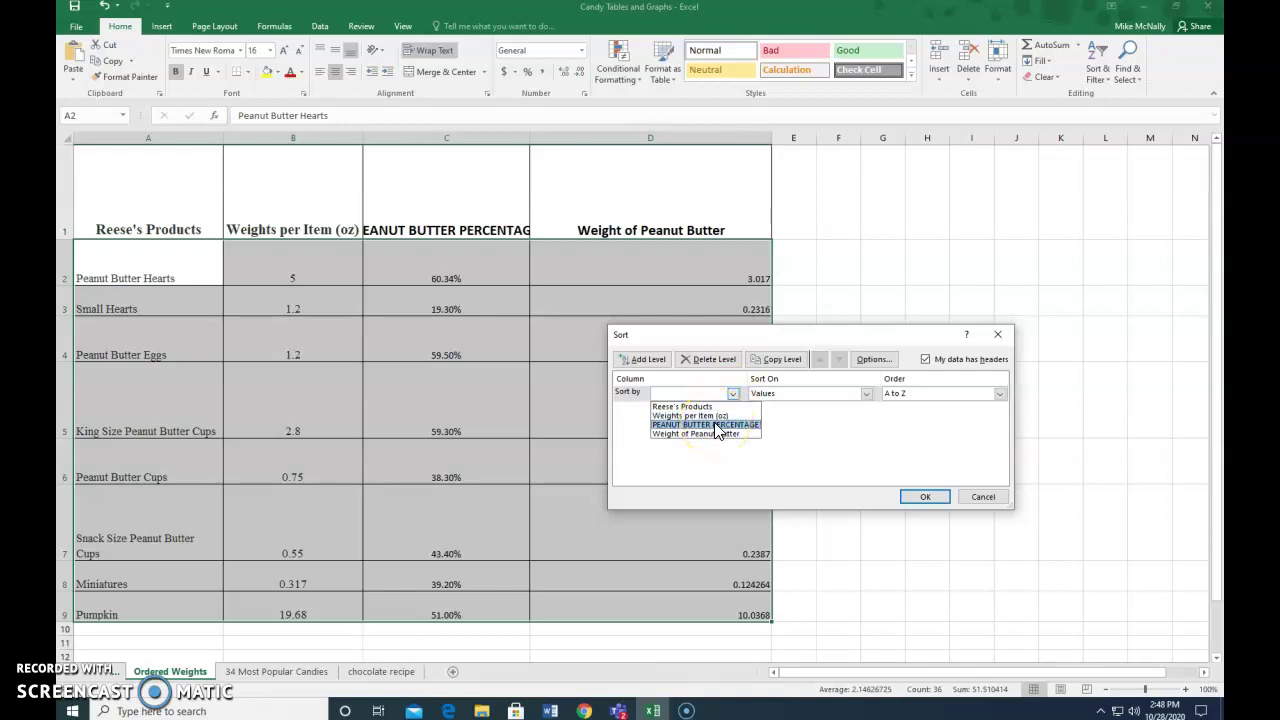
click(716, 426)
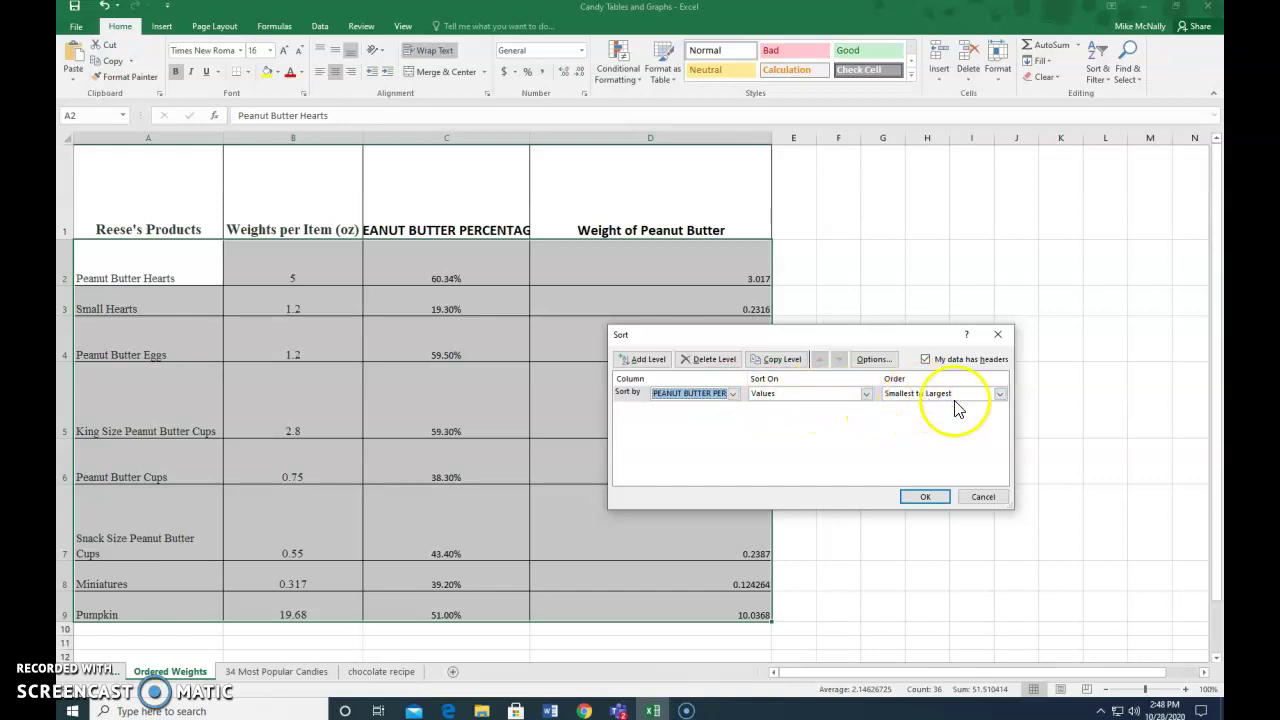
click(1000, 395)
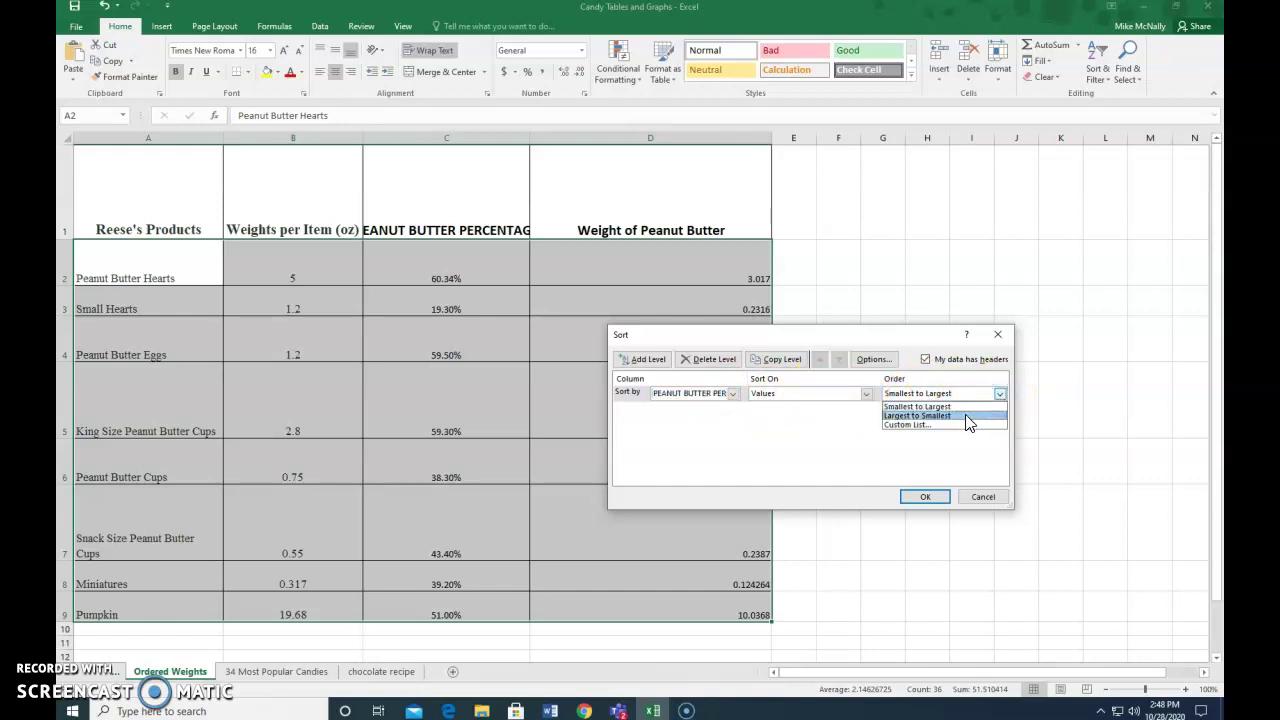
click(966, 416)
click(925, 497)
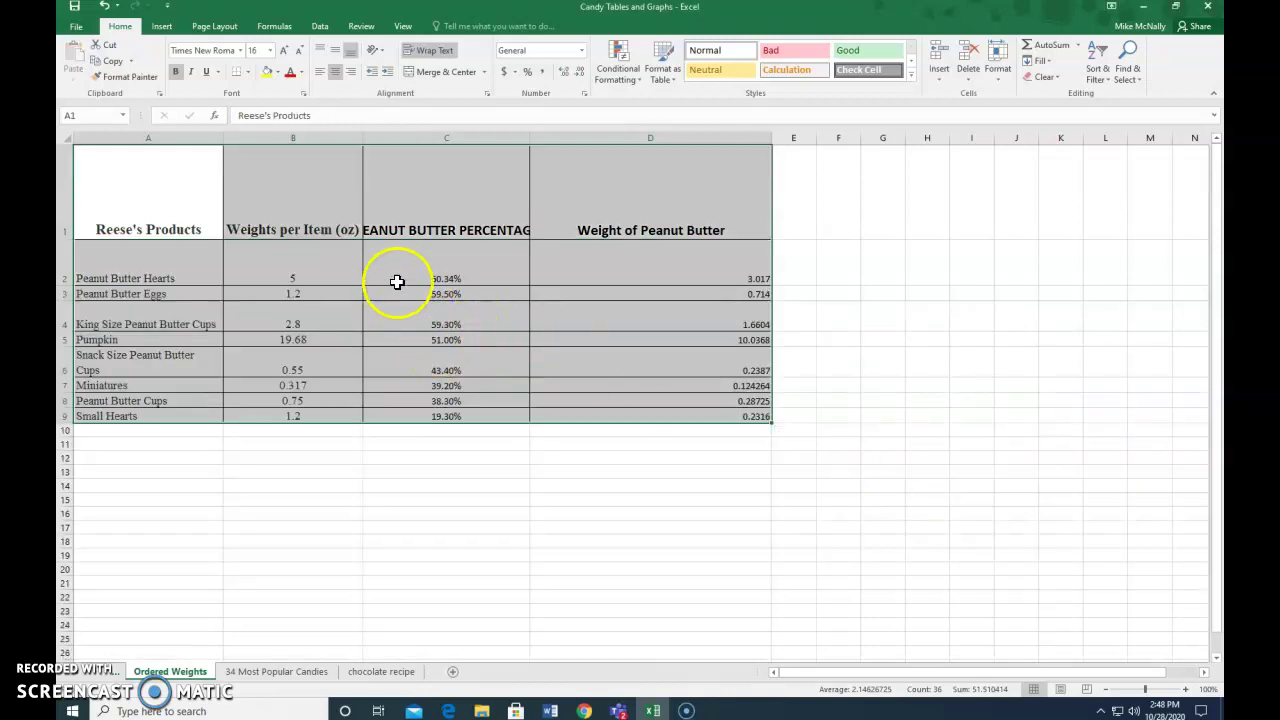
click(450, 276)
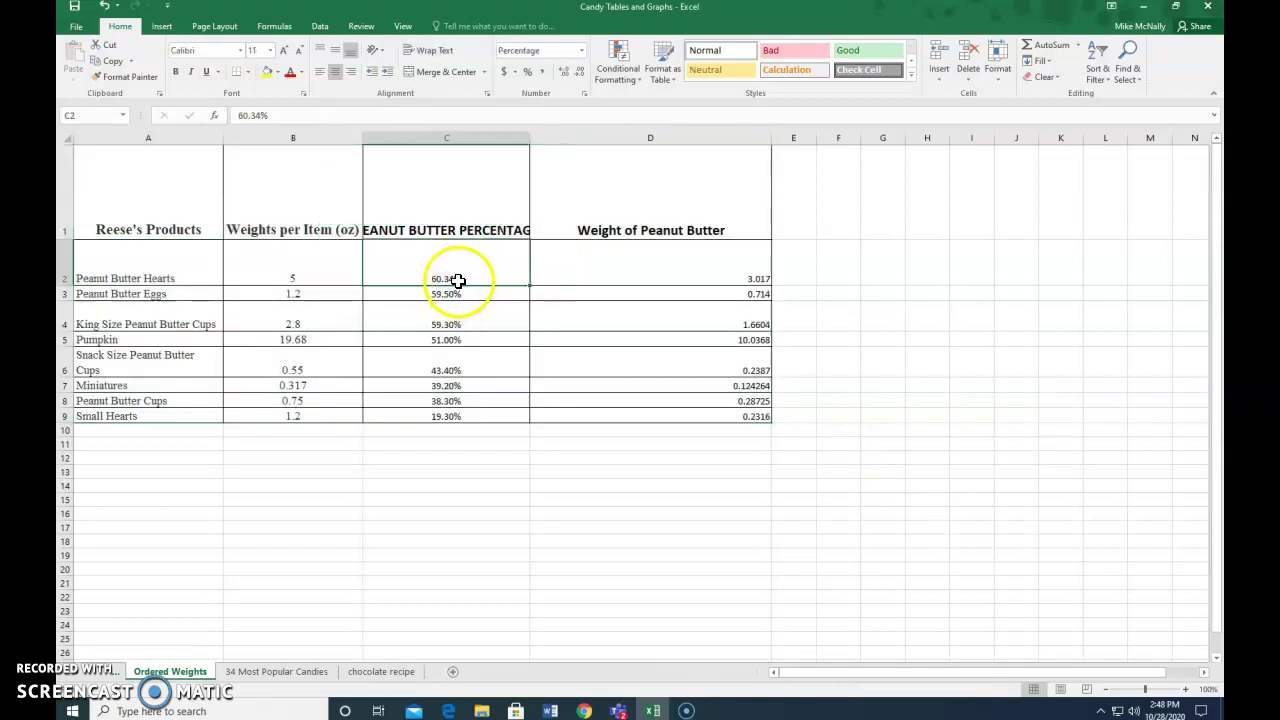
click(460, 293)
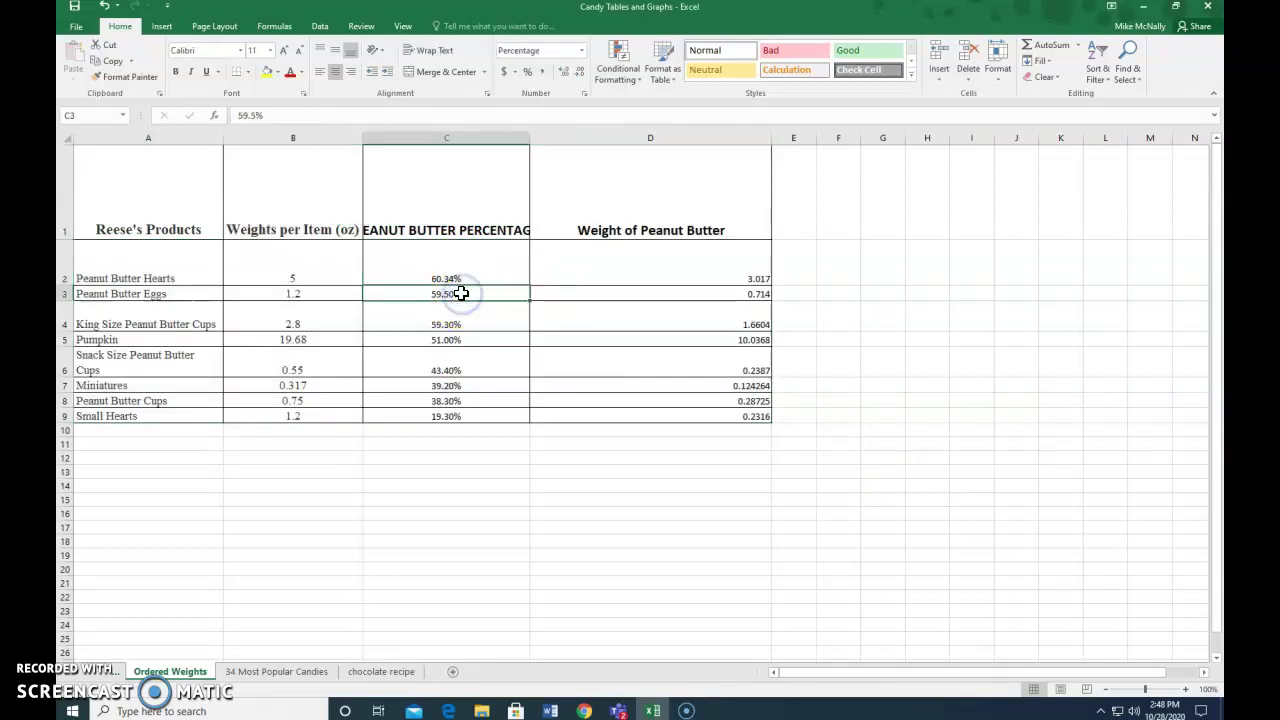
text(0)
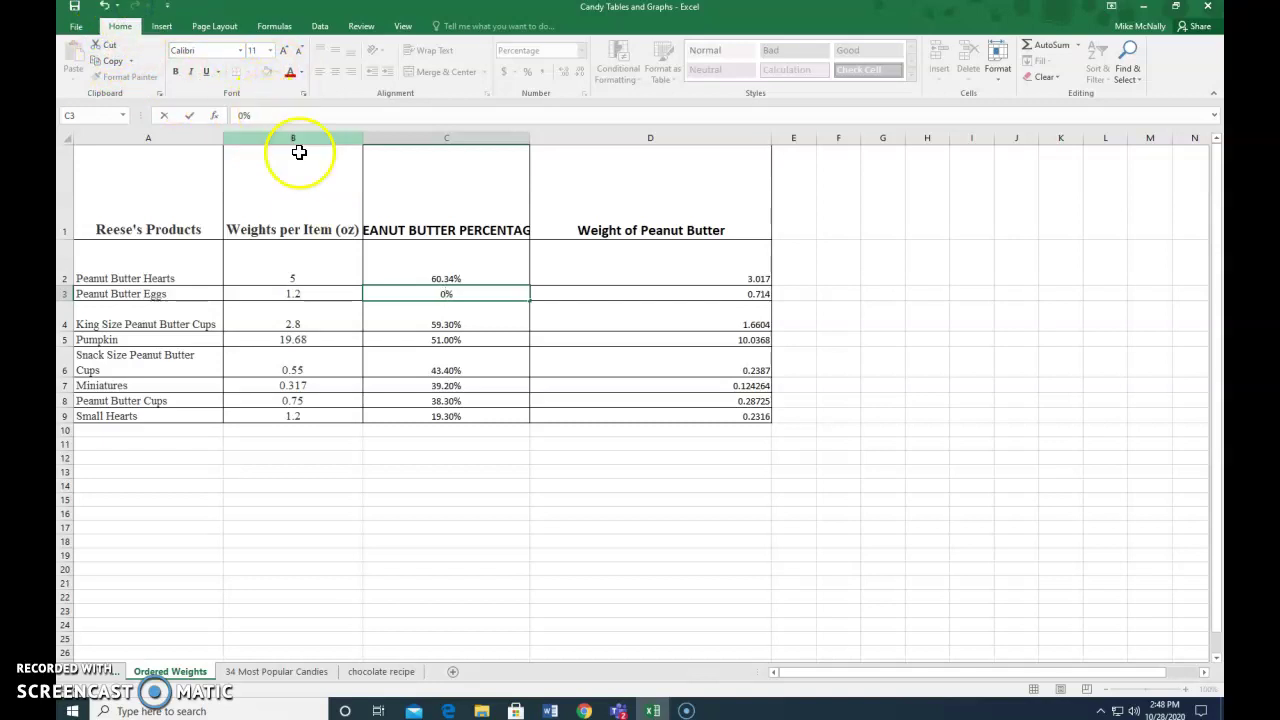
click(486, 262)
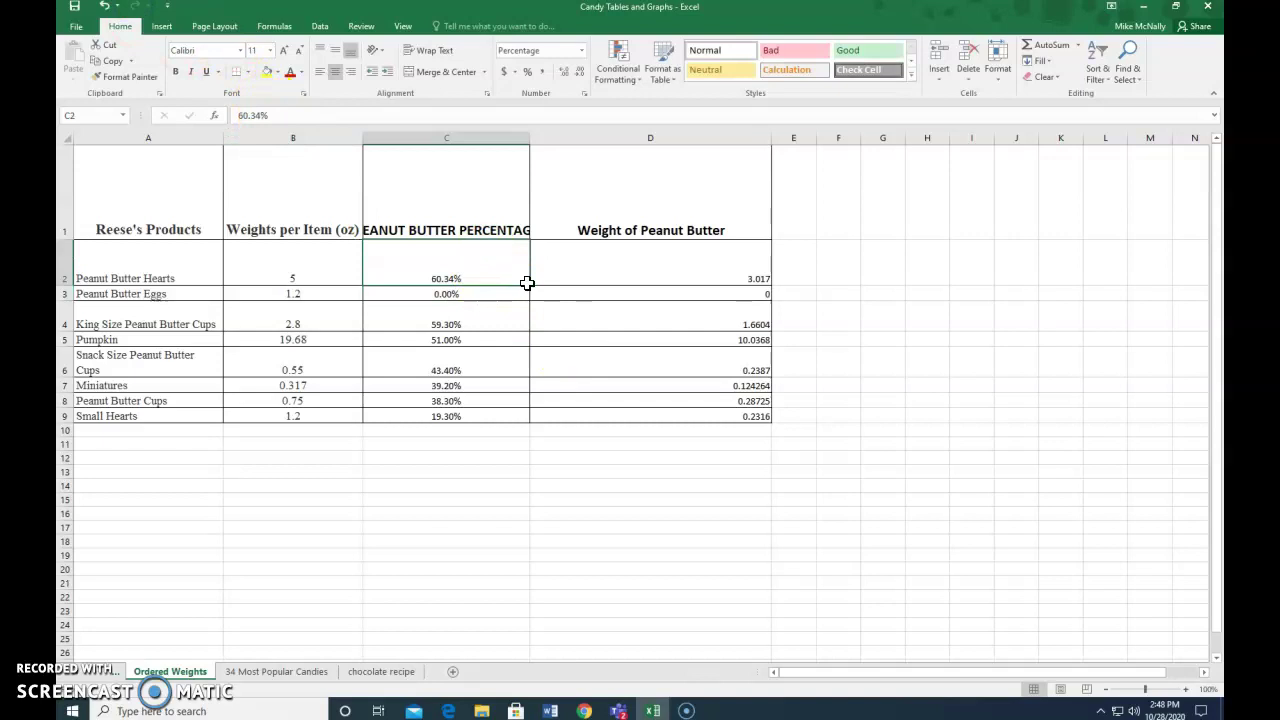
drag(528, 284, 523, 294)
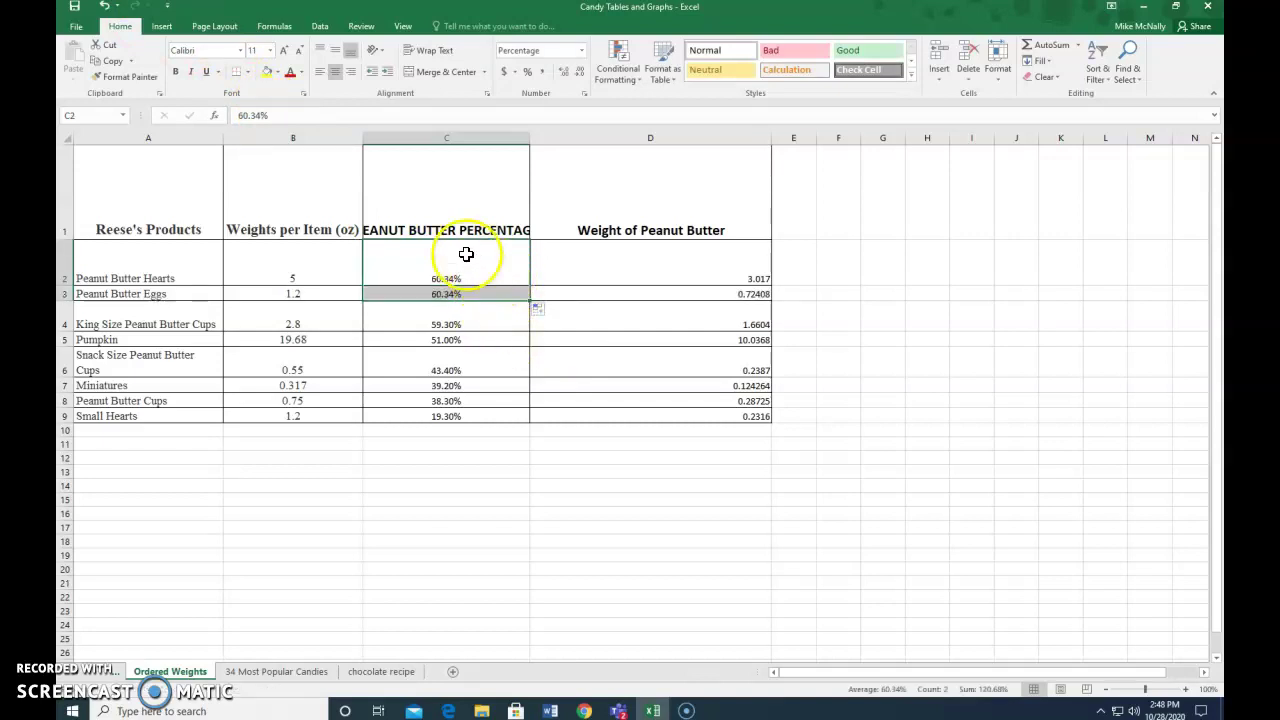
click(104, 8)
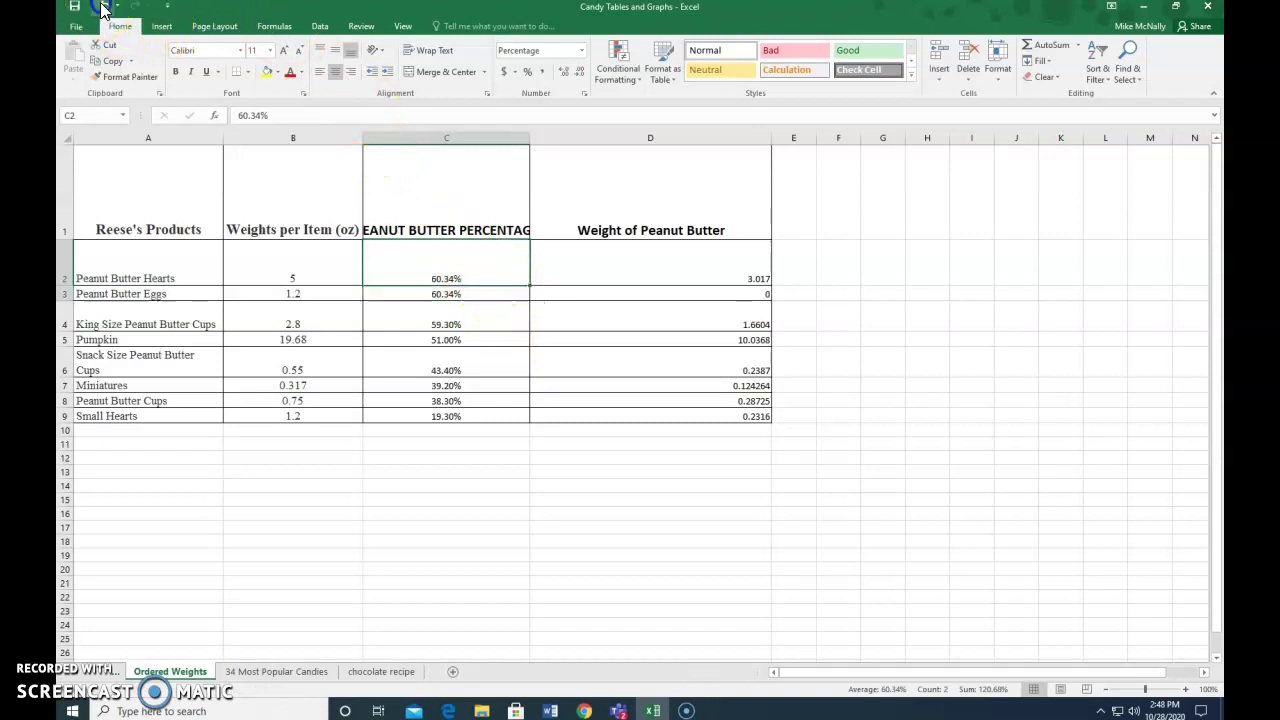
click(495, 490)
- Go through the peanut butter percentages from C2 down to C9 to check their descending order
click(475, 275)
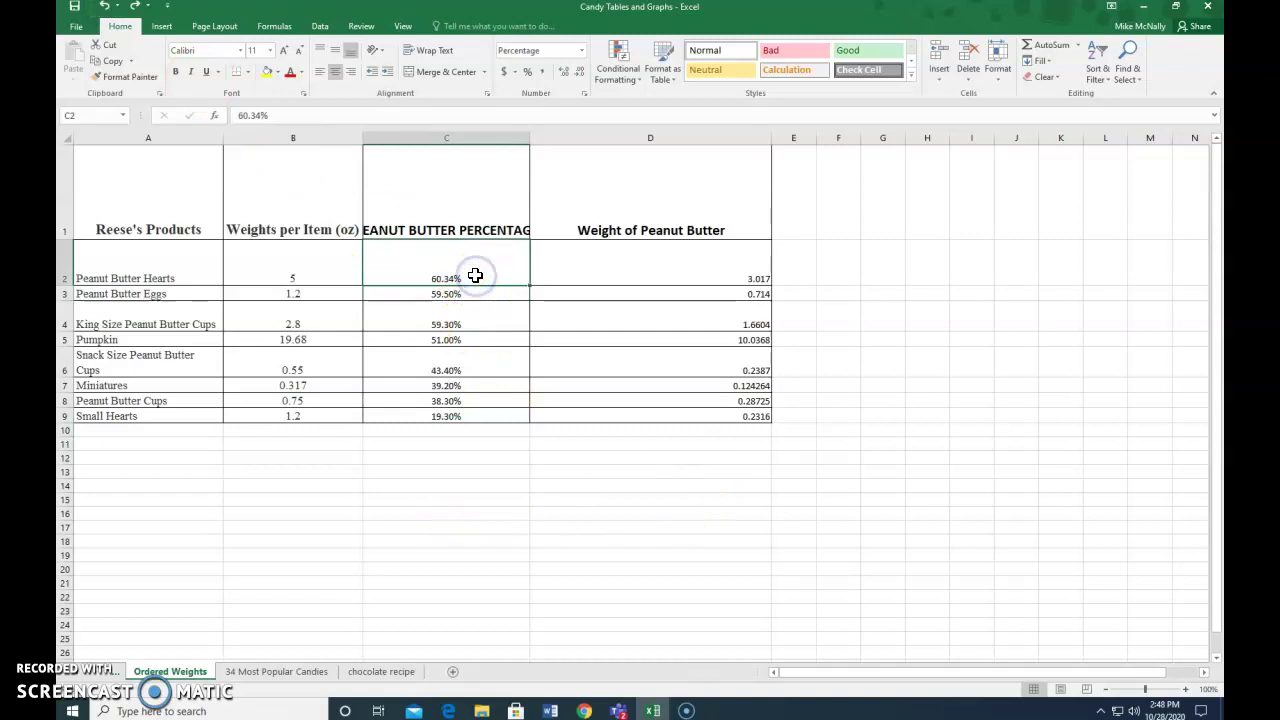
key(Down)
key(Down)
key(Down)
key(Down)
key(Down)
key(Down)
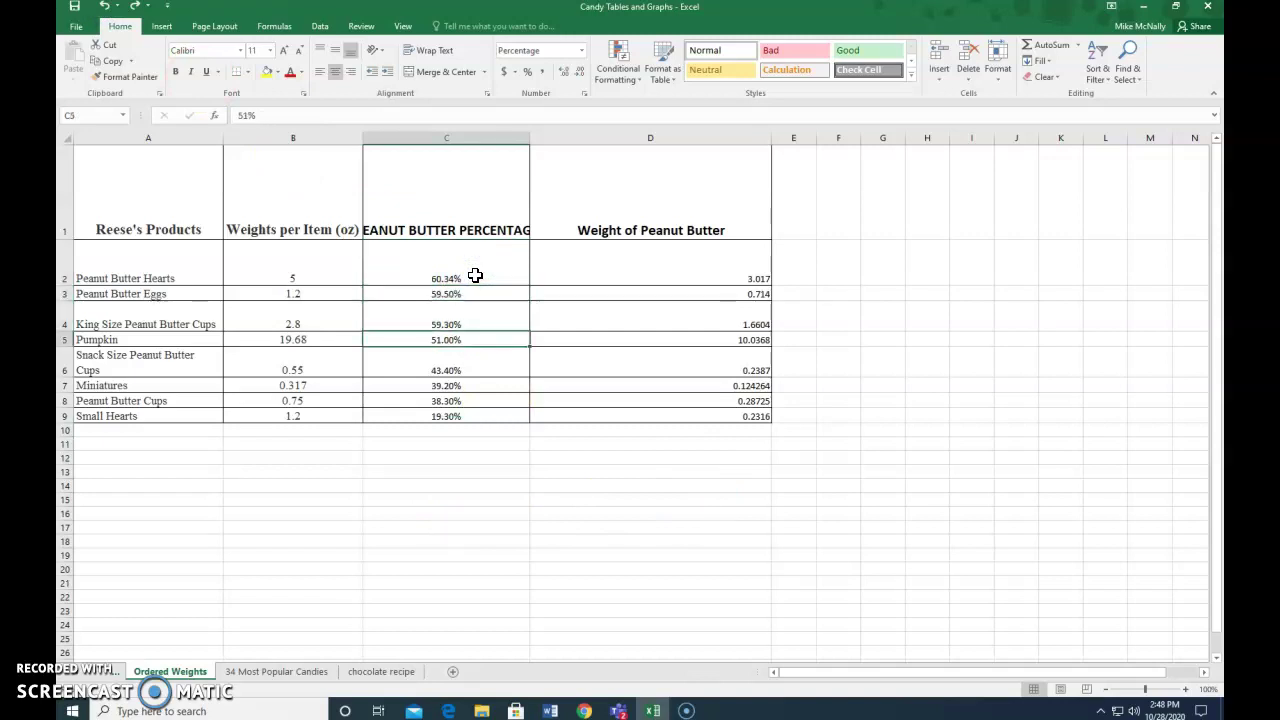
key(Down)
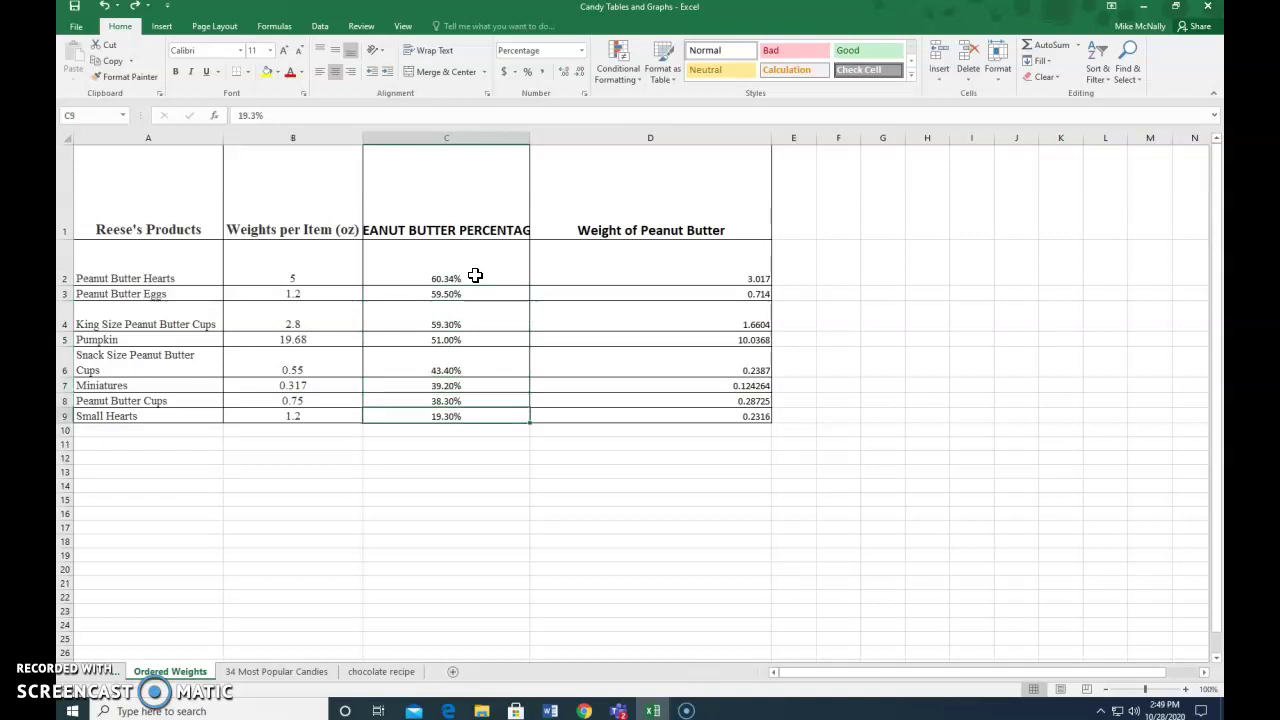
- Custom sort the table A1:D9, with headers, by Weights per Item (oz) values from smallest to largest
click(128, 206)
drag(202, 234, 641, 409)
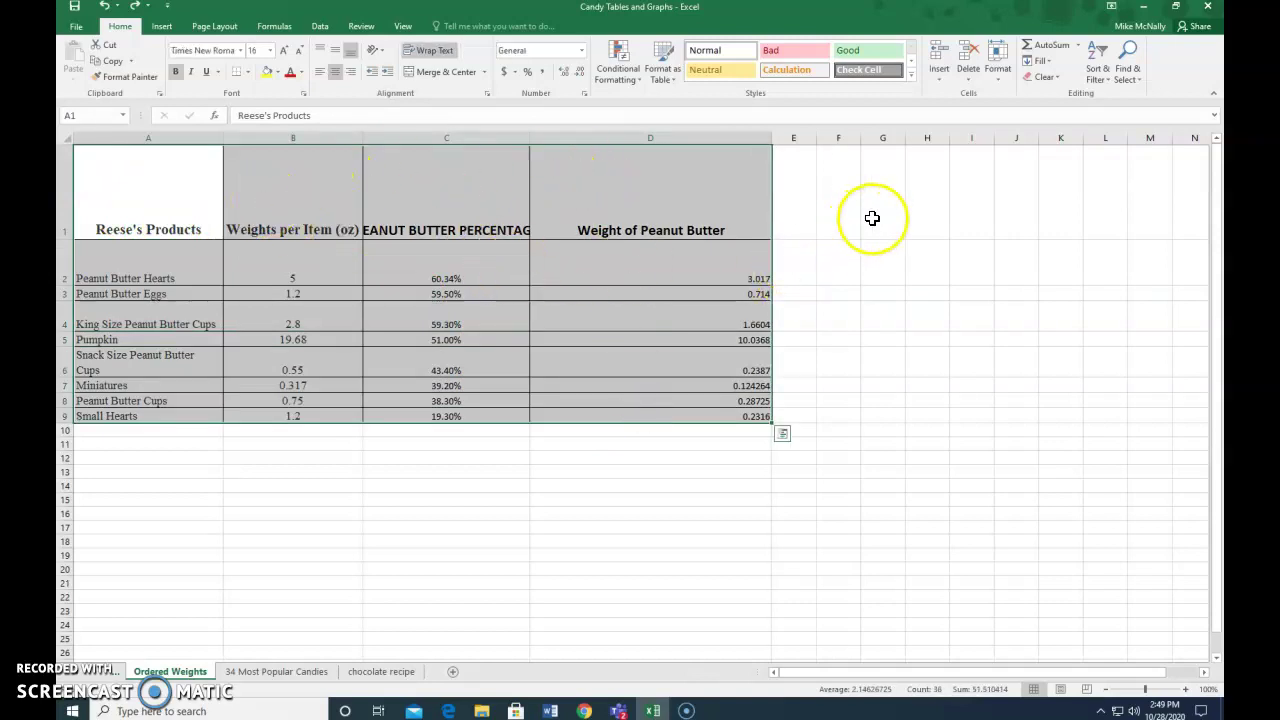
click(1096, 66)
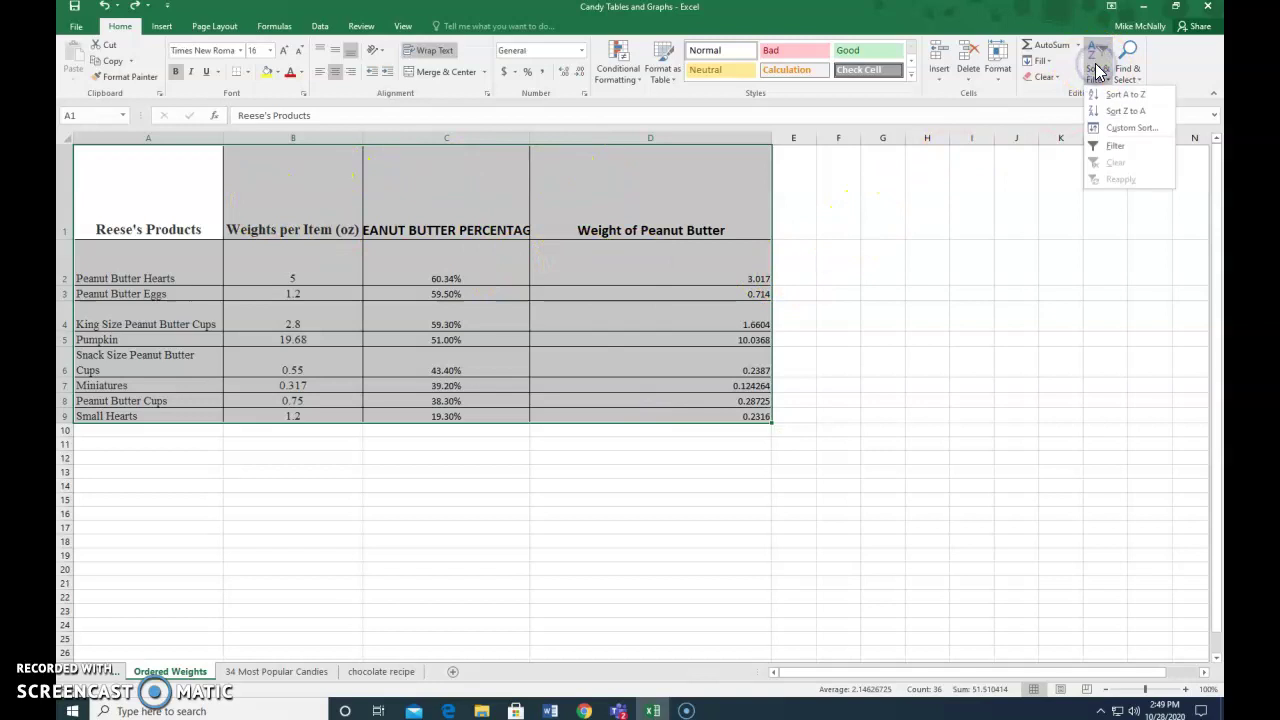
click(1128, 128)
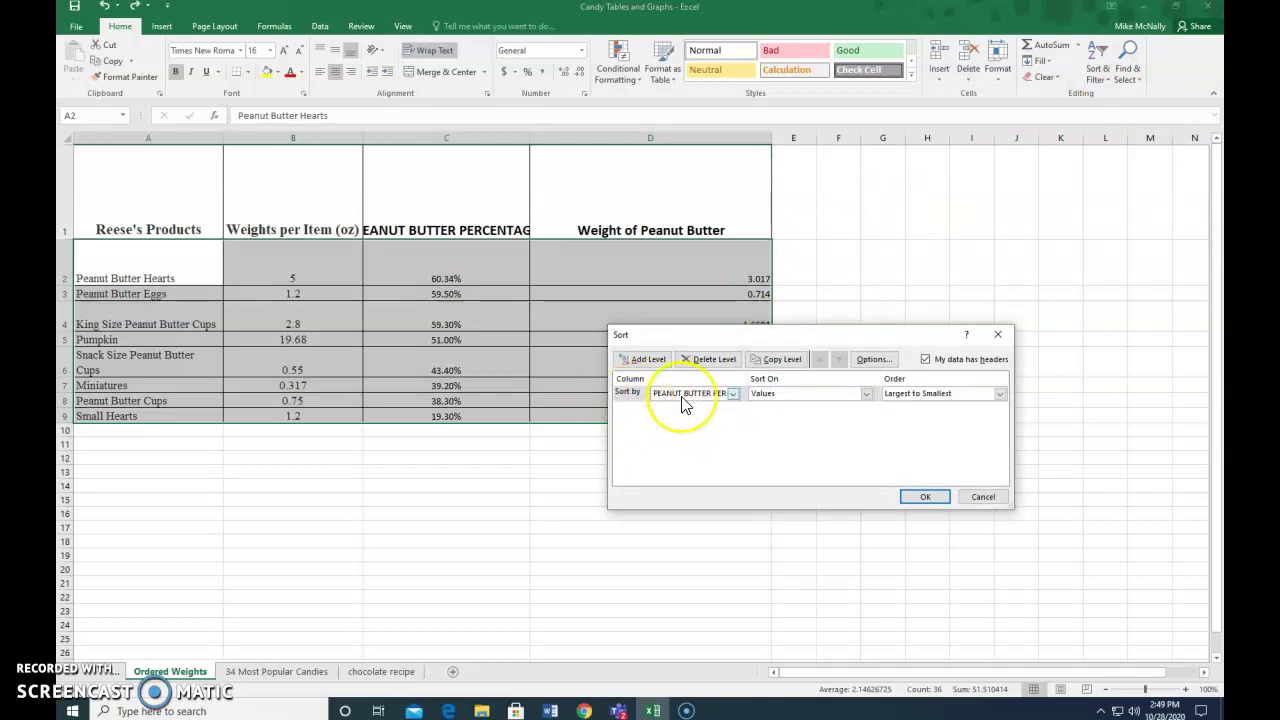
click(735, 394)
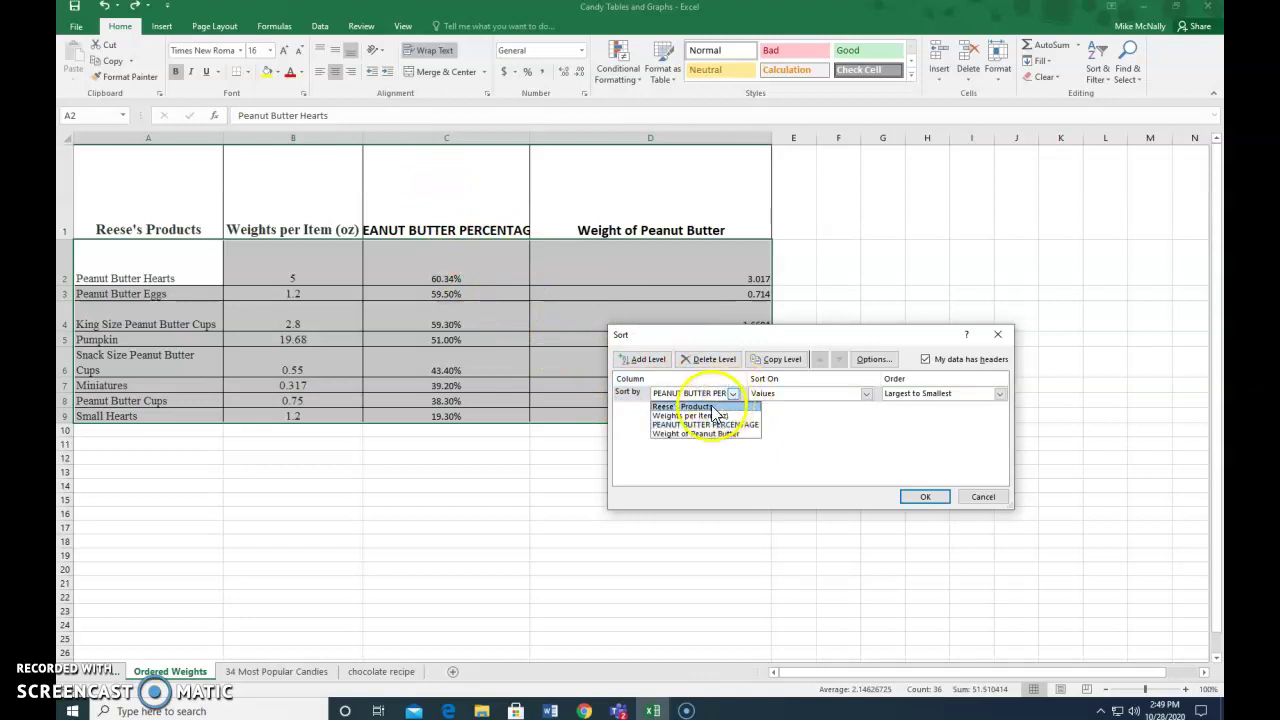
click(694, 416)
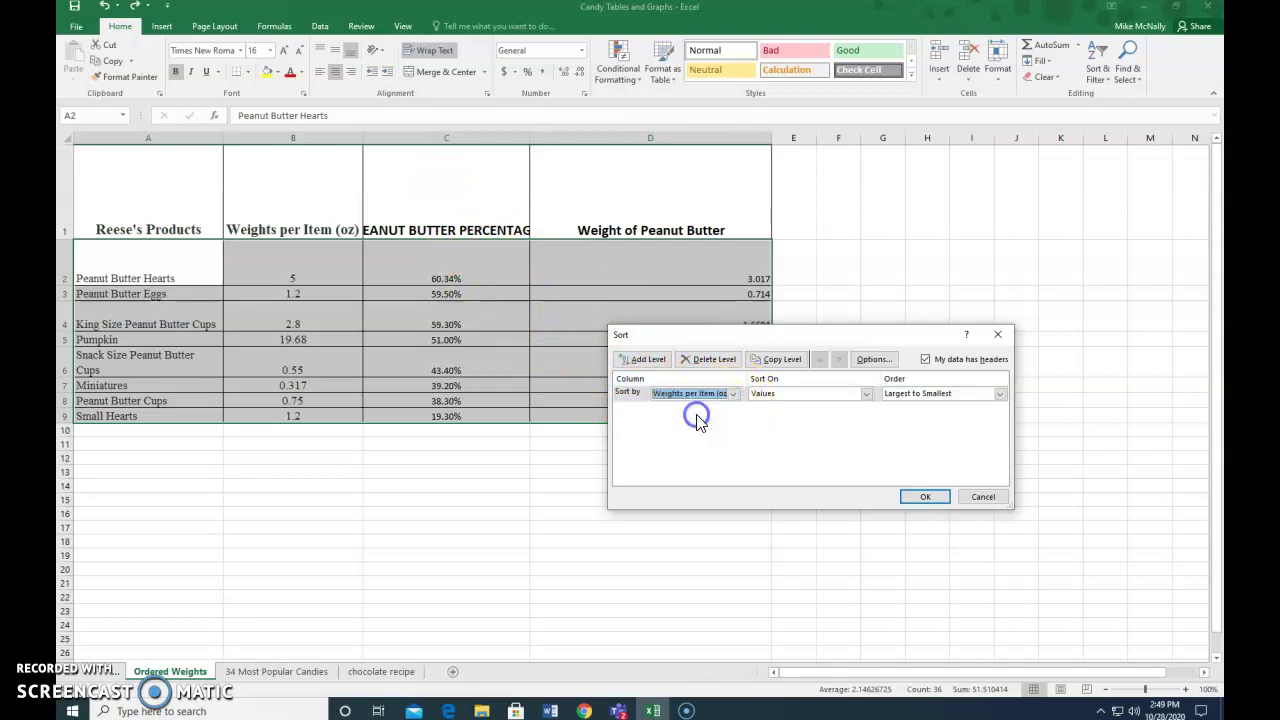
click(999, 394)
click(975, 412)
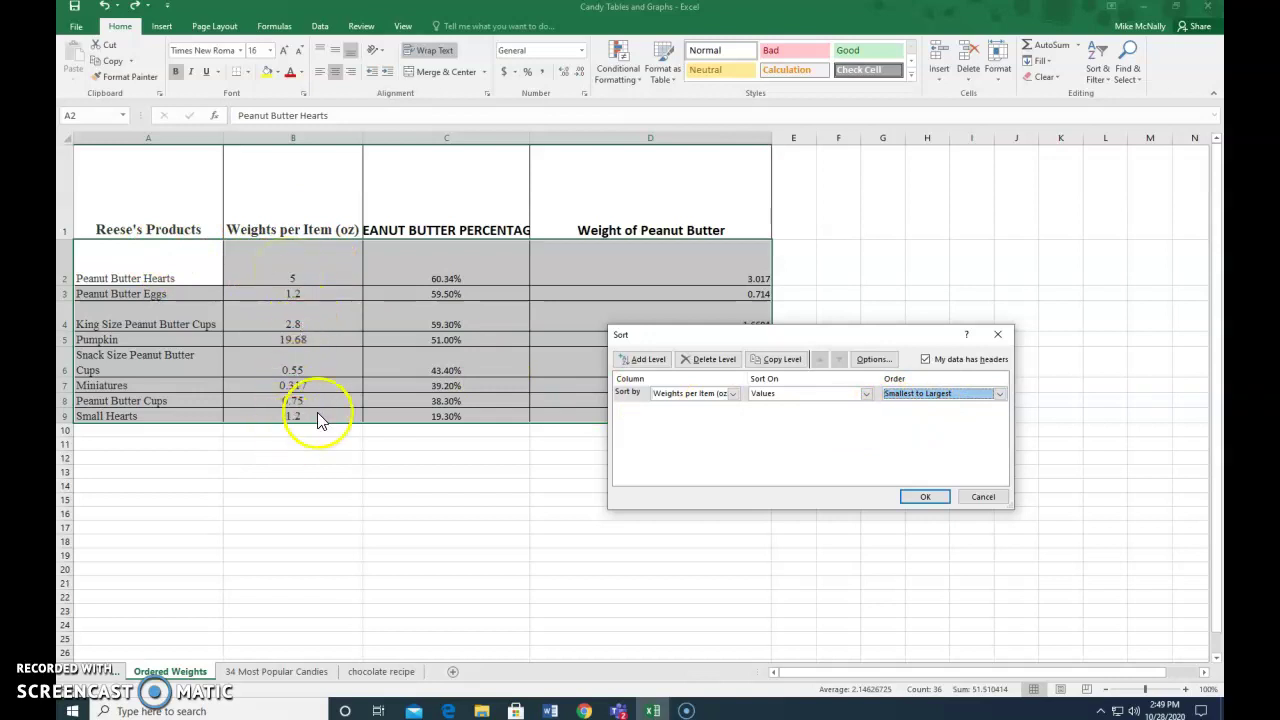
click(921, 497)
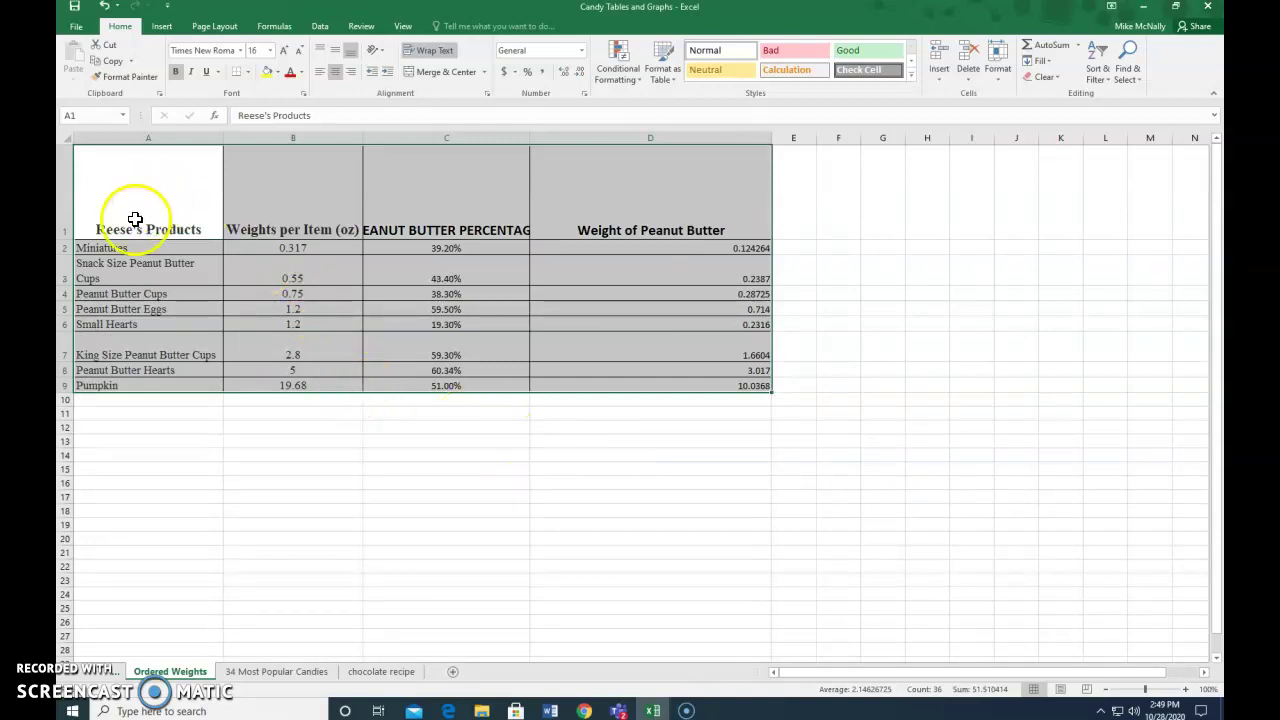
- Go through the weights per item from B2 down to B9 to check their ascending order
click(271, 248)
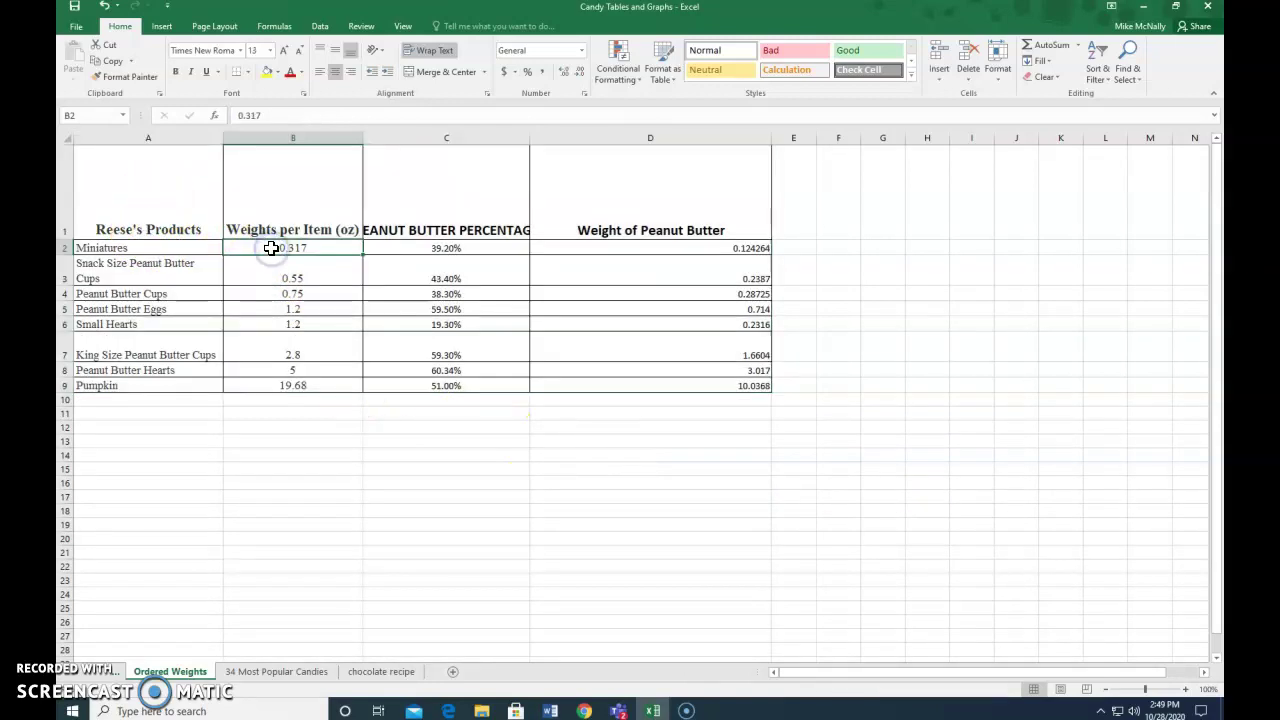
key(Down)
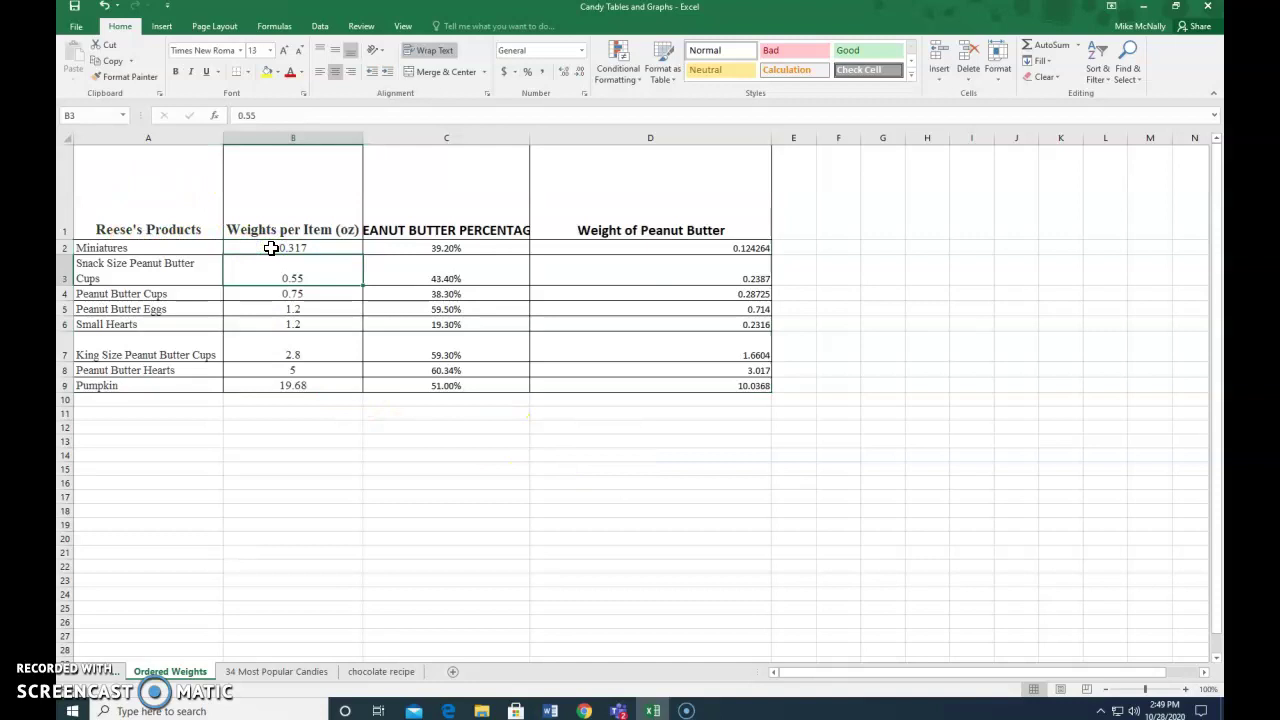
key(Down)
key(Down)
key(Down)
key(Down)
key(Down)
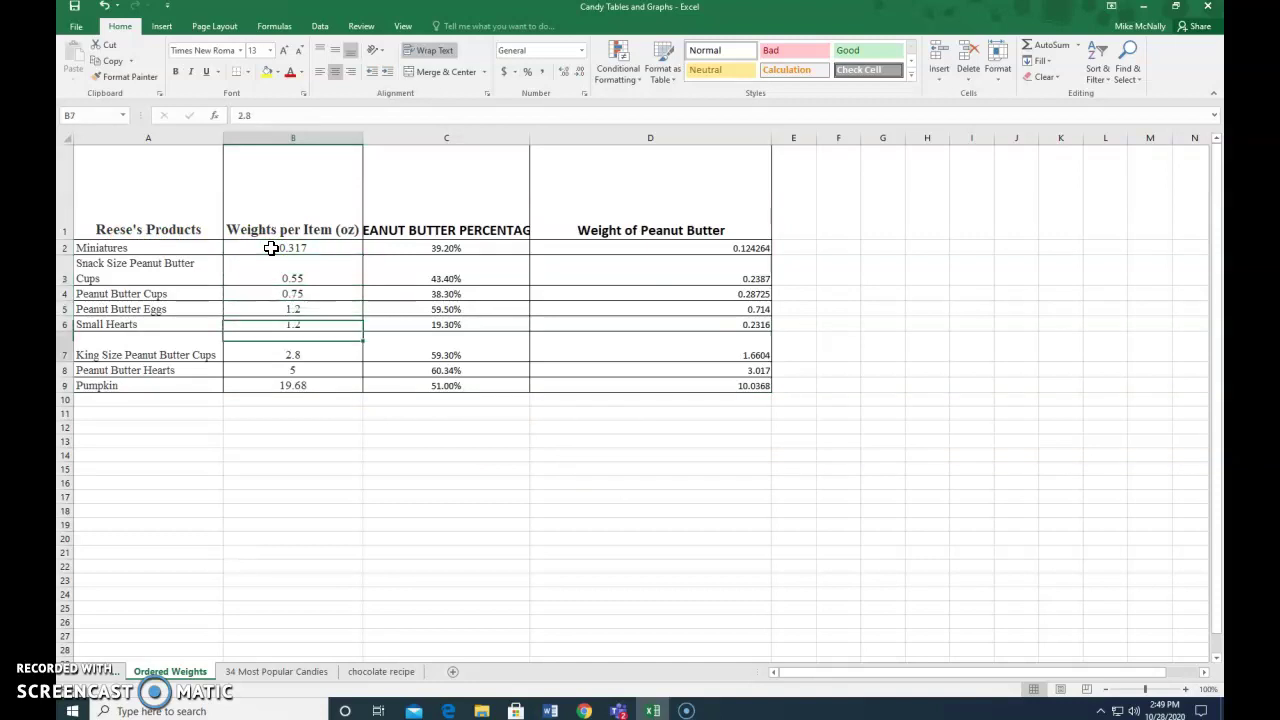
key(Down)
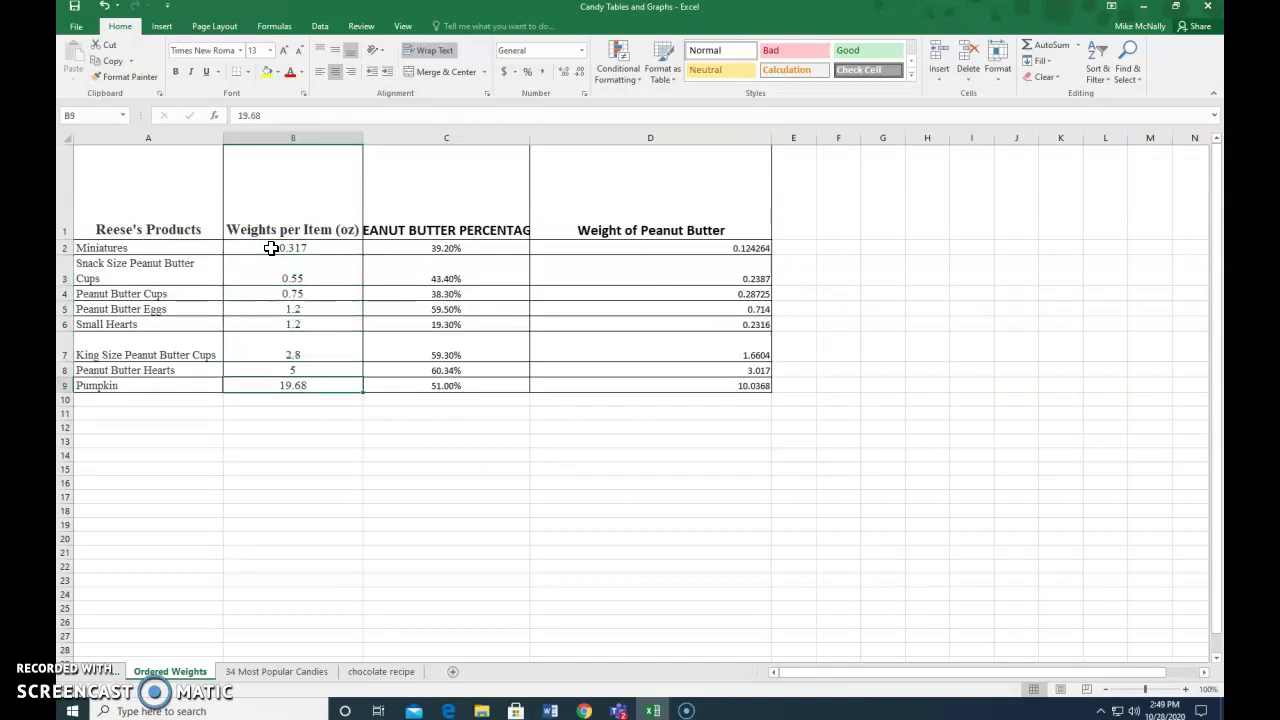